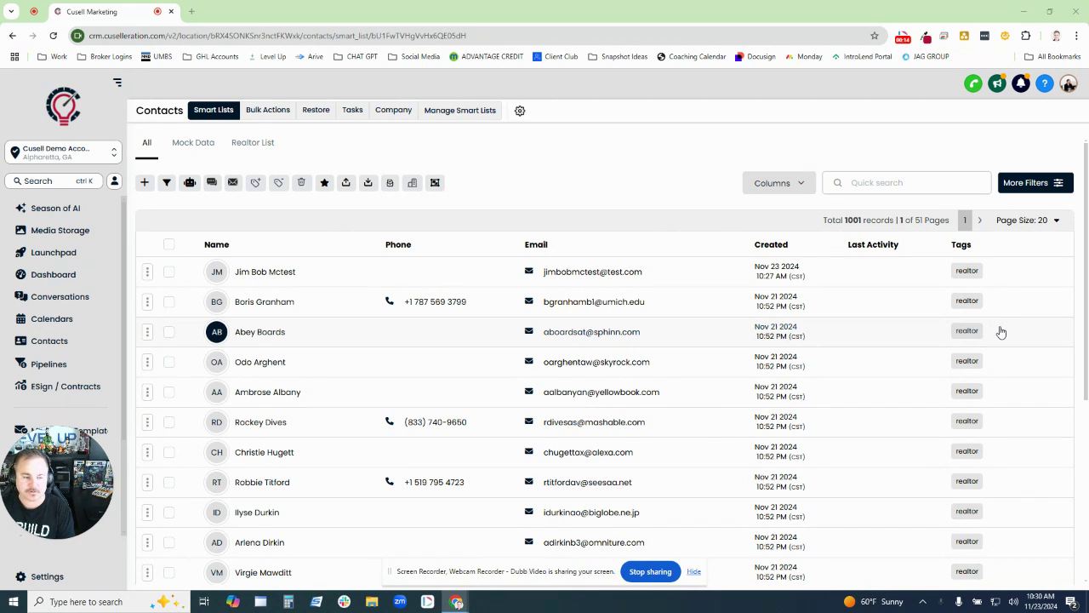
- Compare the record totals of the All contacts view and the Realtor List smart list
drag(822, 222, 893, 230)
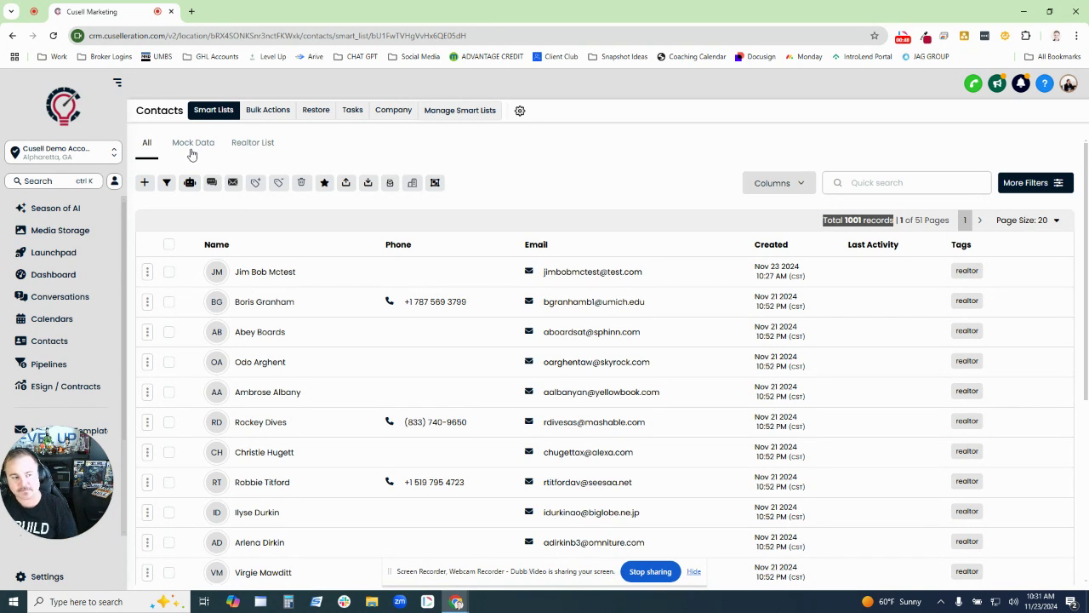
click(251, 150)
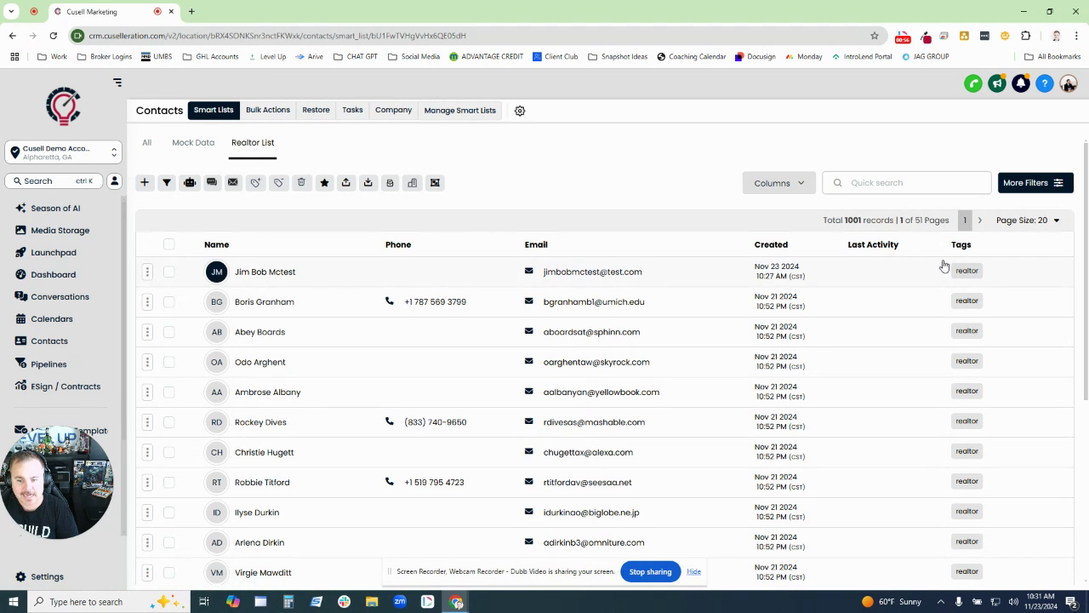
click(262, 149)
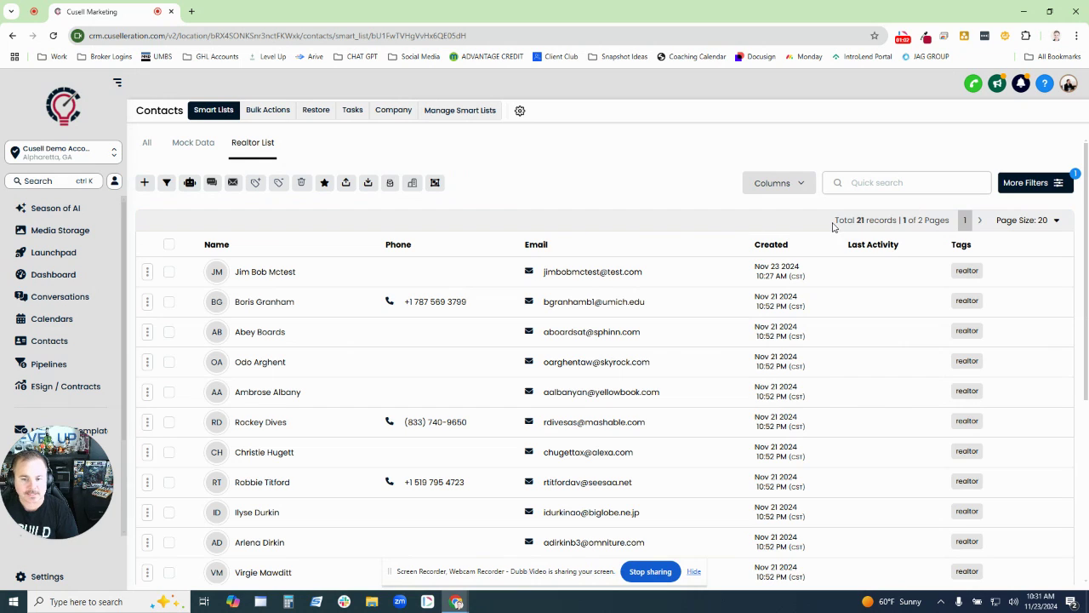
drag(834, 223, 898, 223)
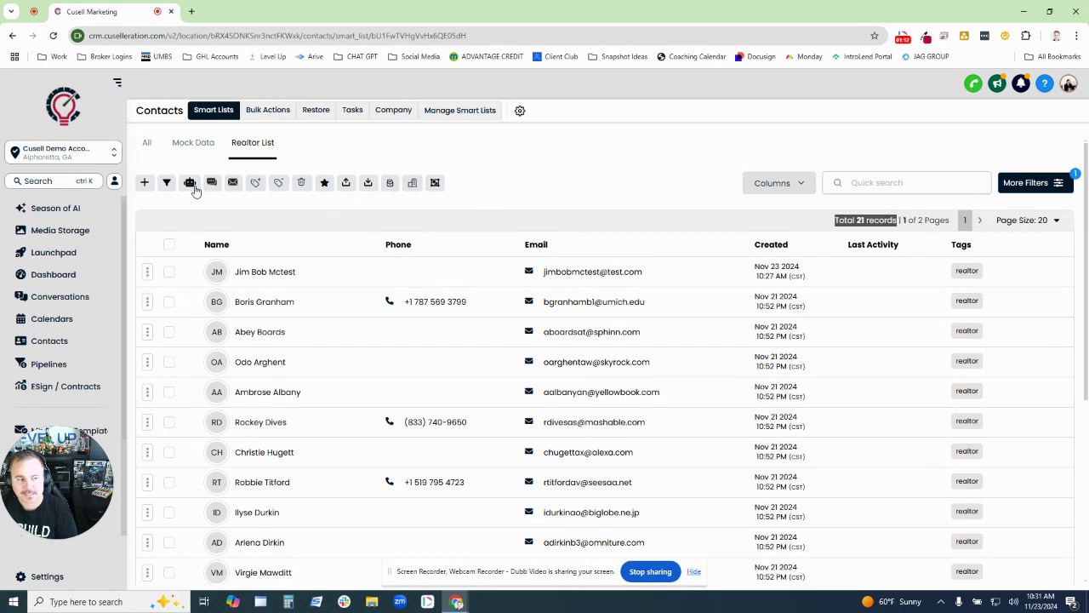
click(148, 145)
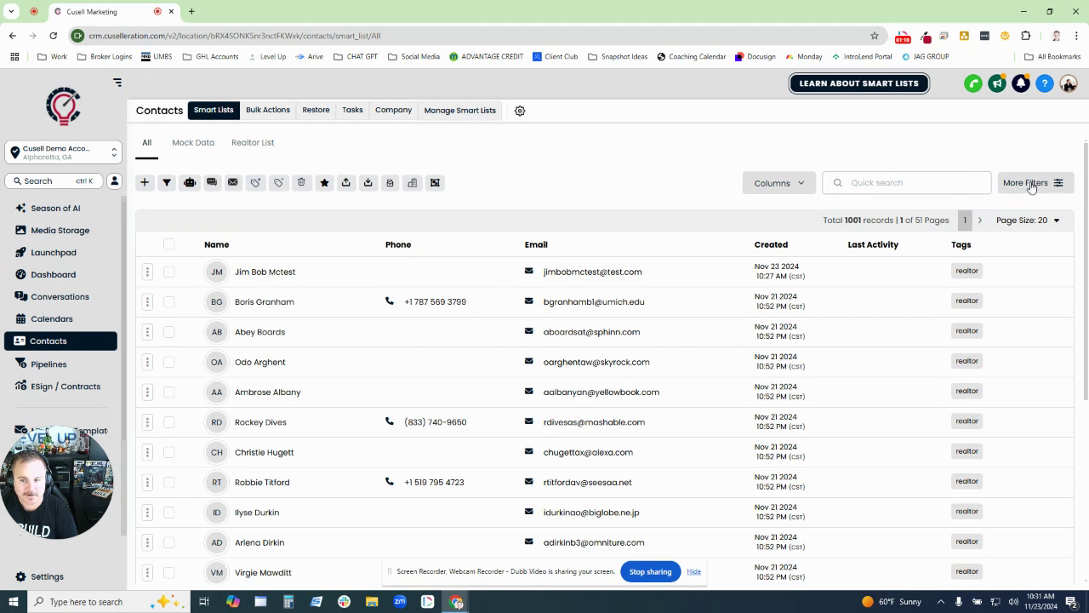
- Filter all contacts by the tag 'agent newsletter'
click(1038, 188)
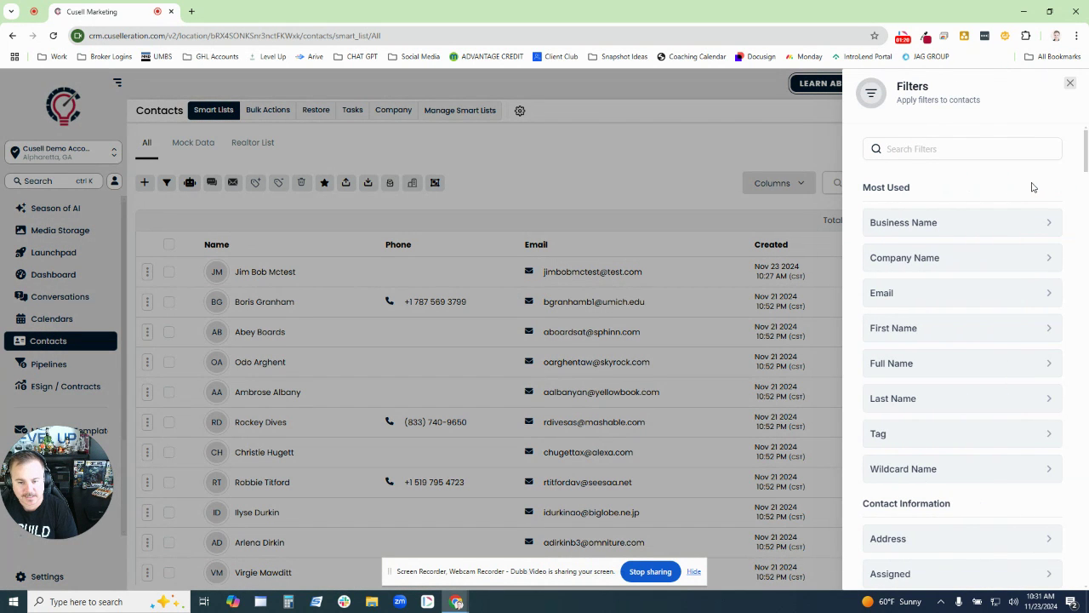
click(894, 439)
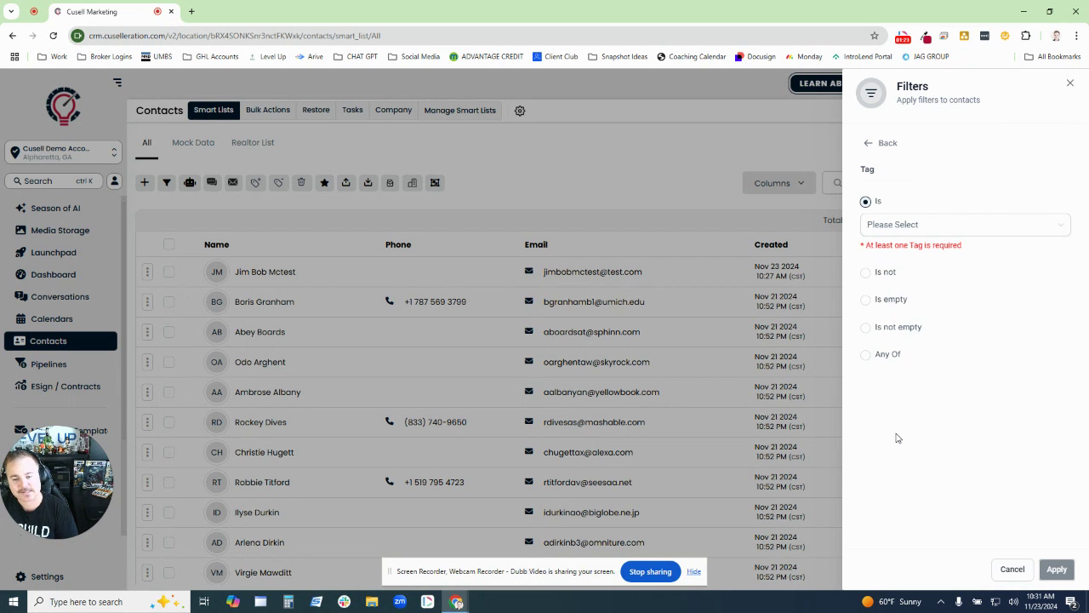
click(903, 233)
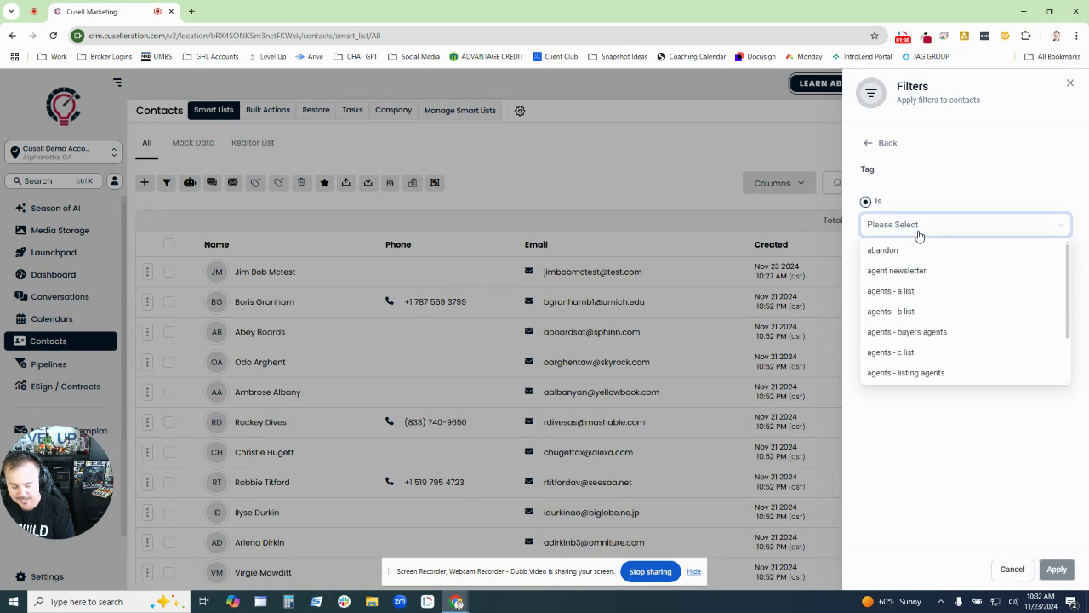
text(news)
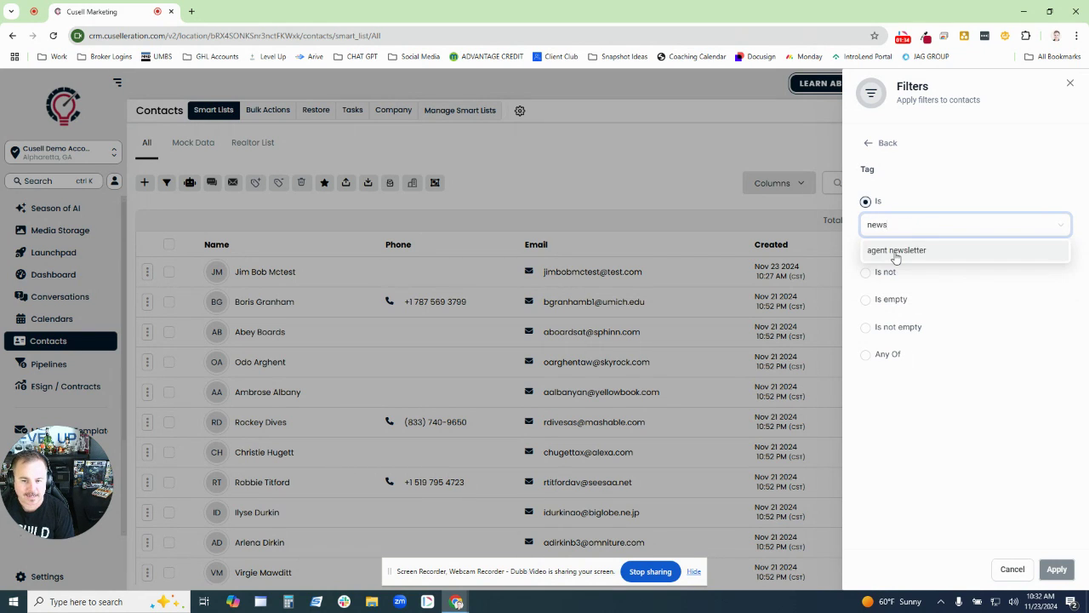
click(909, 251)
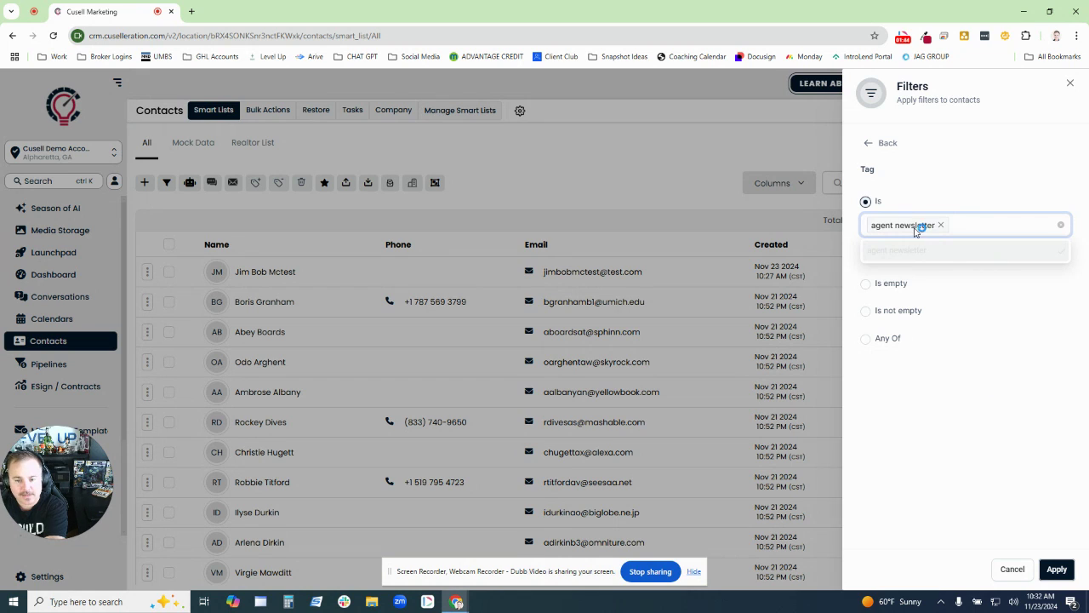
click(1055, 569)
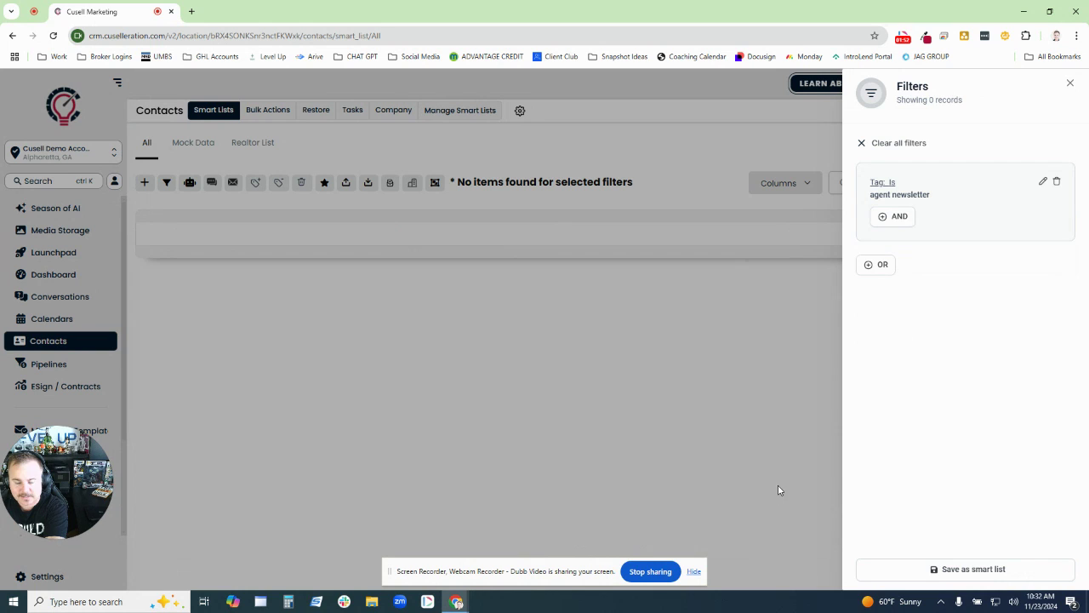
- Save the current filter as a smart list named Newsletter
click(939, 569)
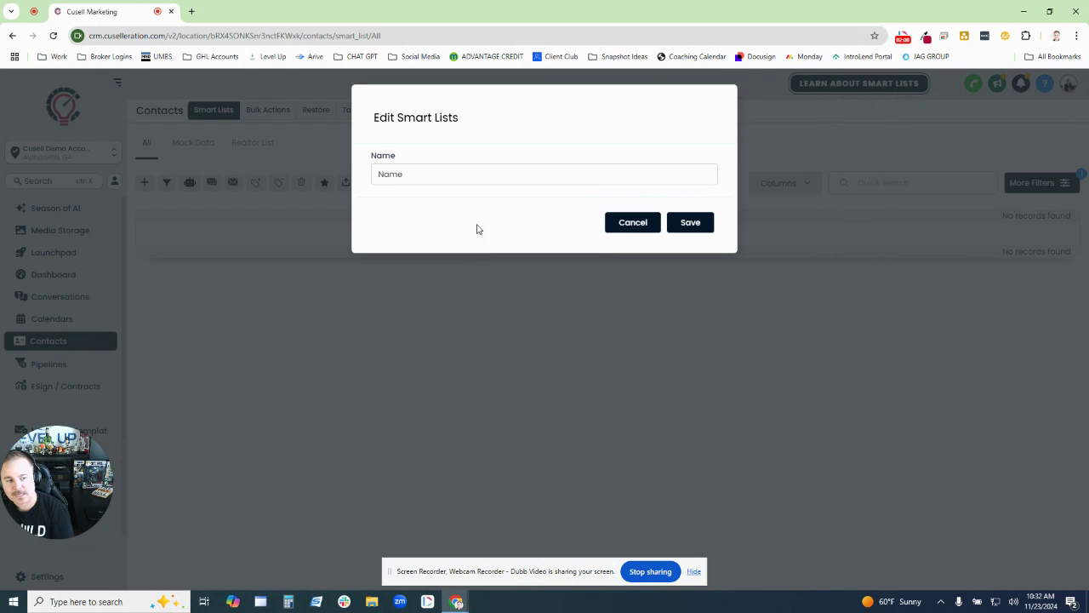
text(Newsletter)
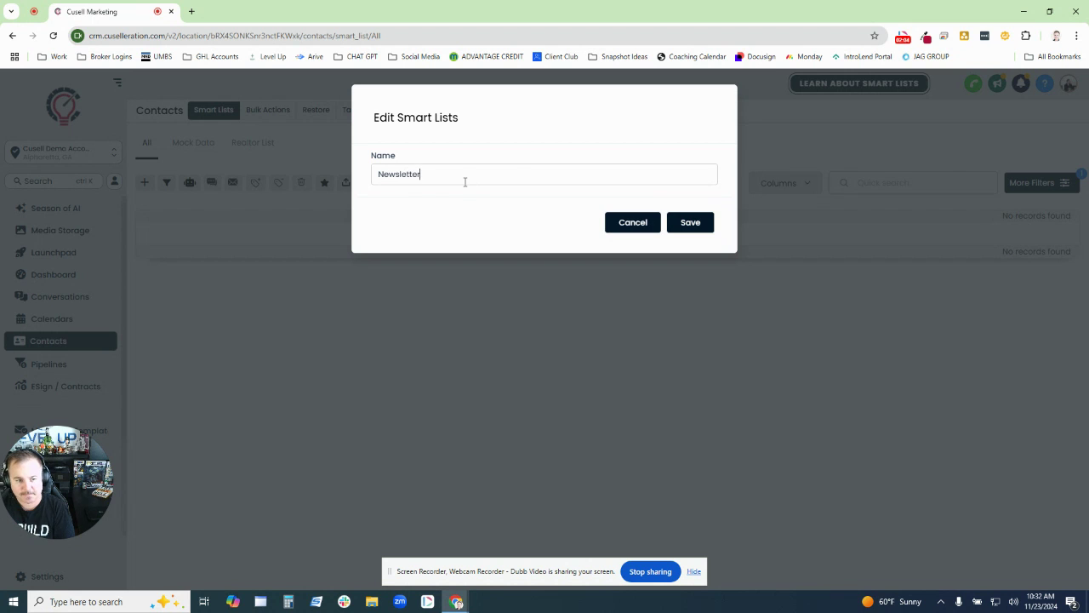
click(703, 225)
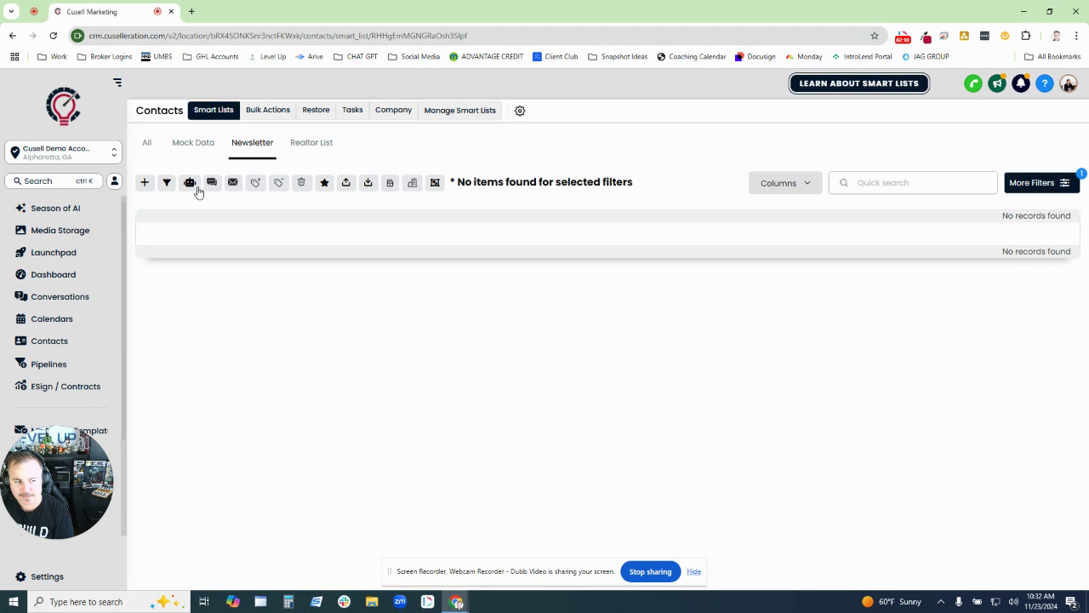
- In the All contacts view, show 100 contacts per page and select every contact on the page
click(151, 143)
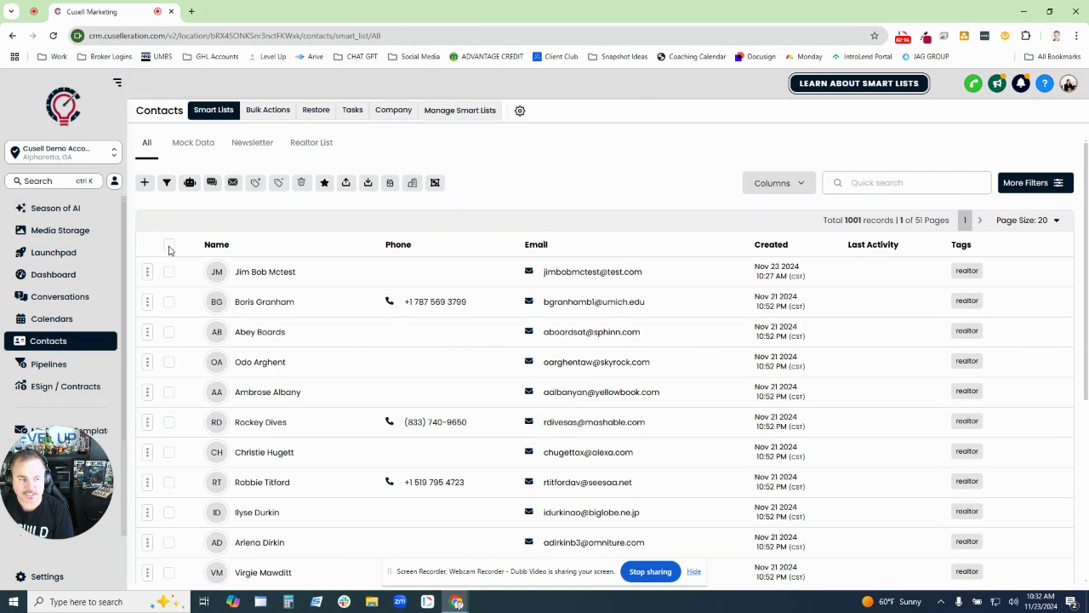
click(168, 249)
click(169, 250)
scroll(1006, 533, down, 3)
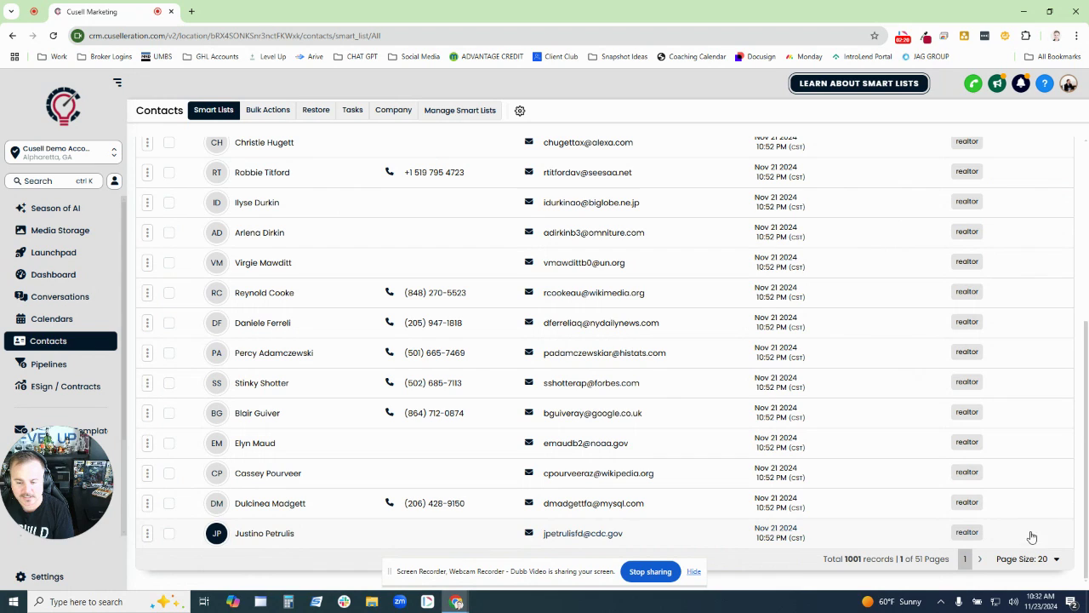
click(1053, 560)
click(1037, 547)
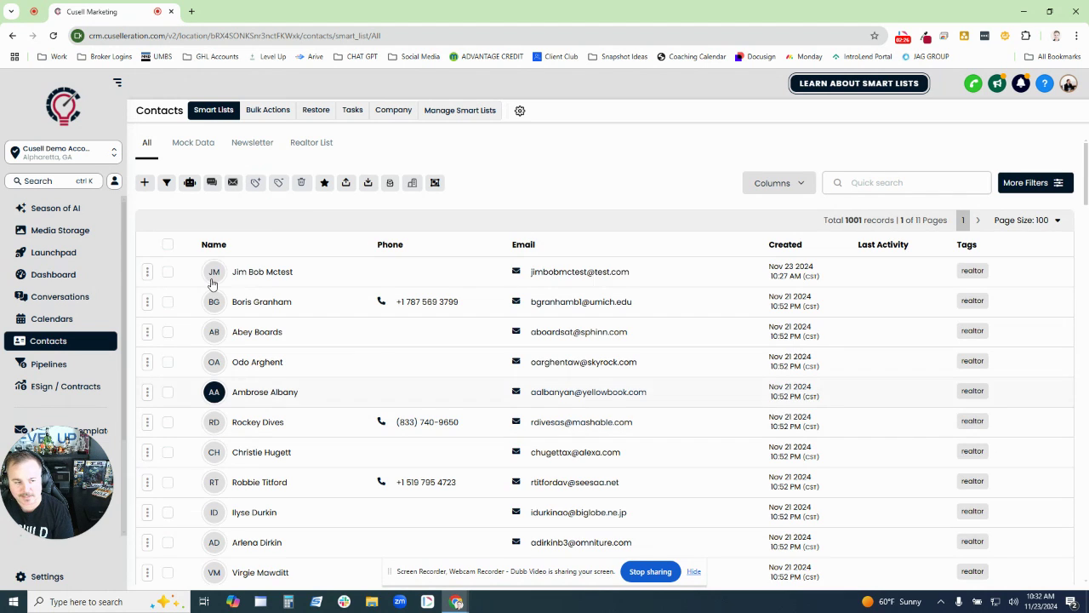
click(167, 245)
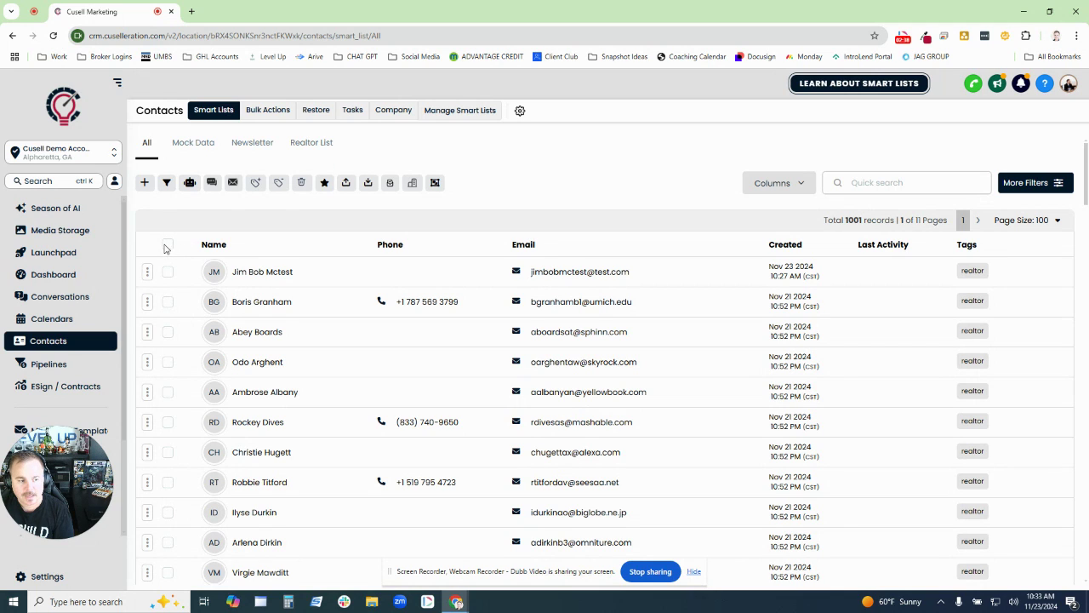
click(167, 246)
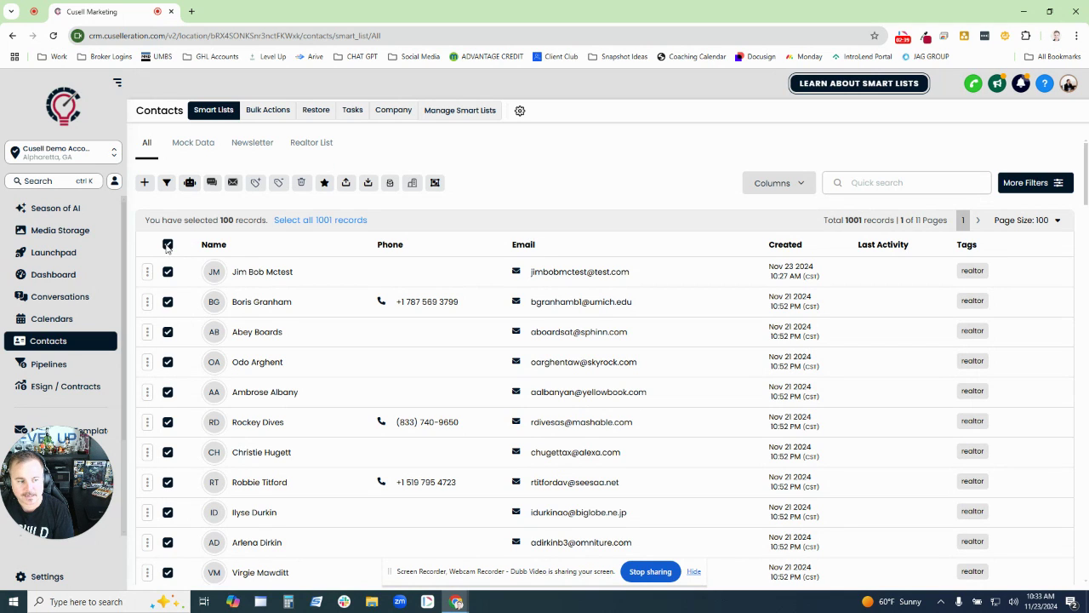
- Bulk-add the 'agent newsletter' tag to the selected contacts with the action name Add
click(256, 185)
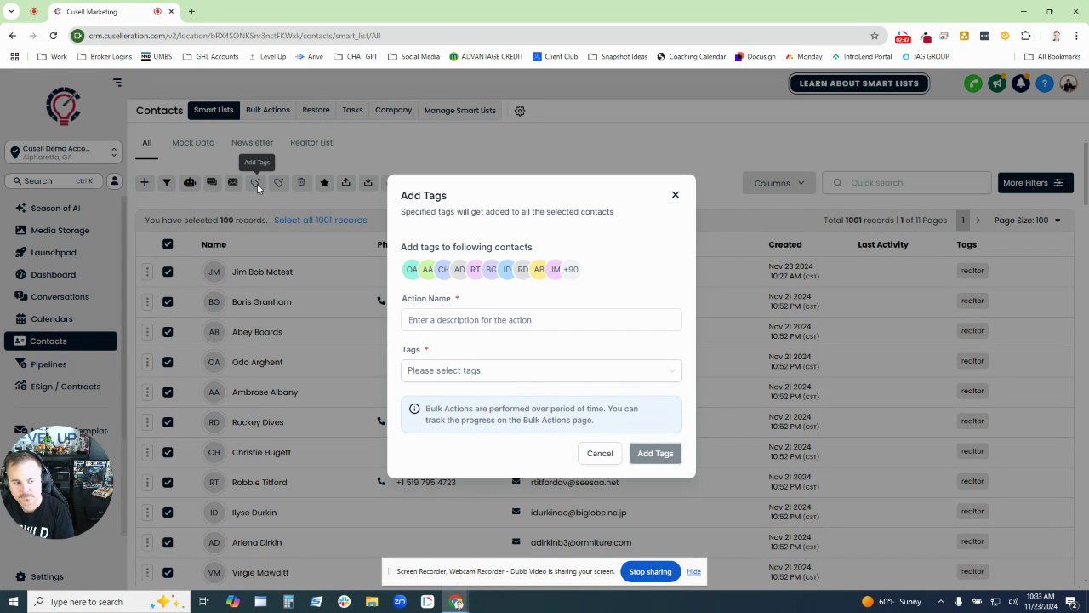
click(473, 318)
text(Add Tag)
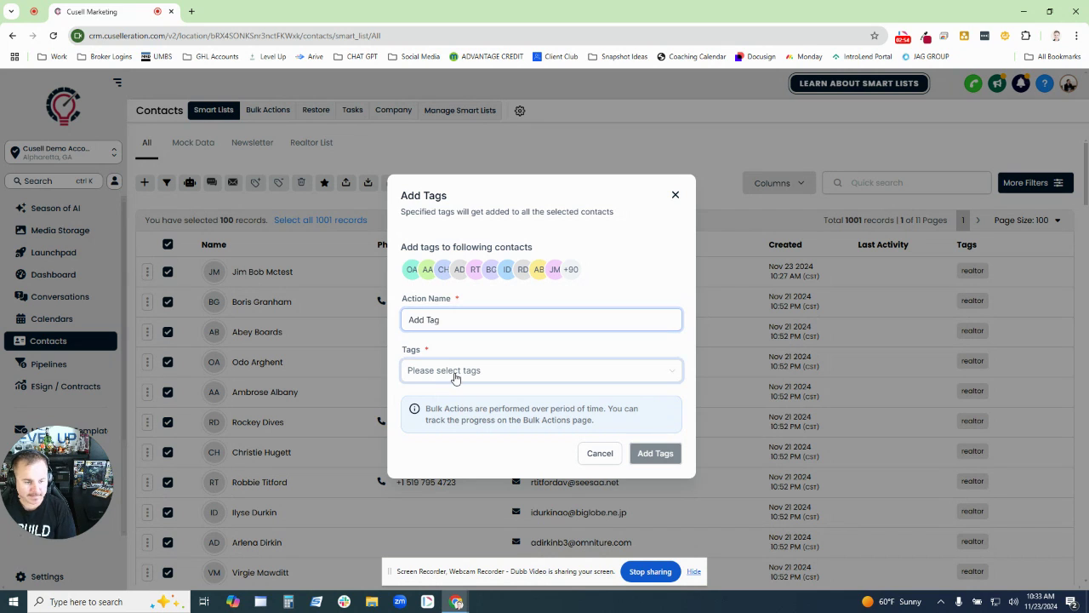
click(456, 378)
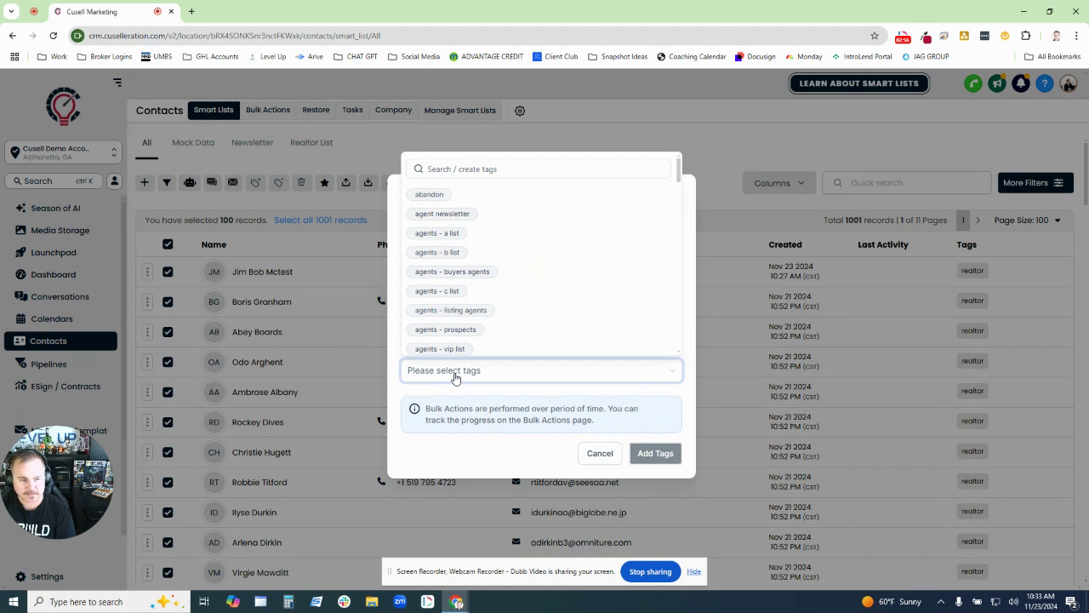
click(447, 214)
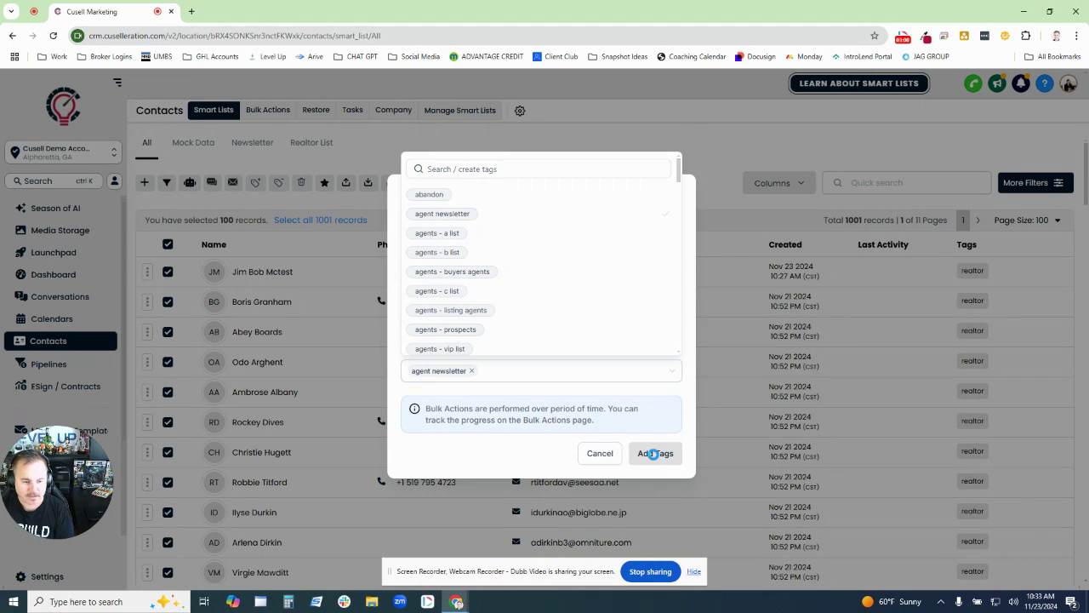
click(653, 455)
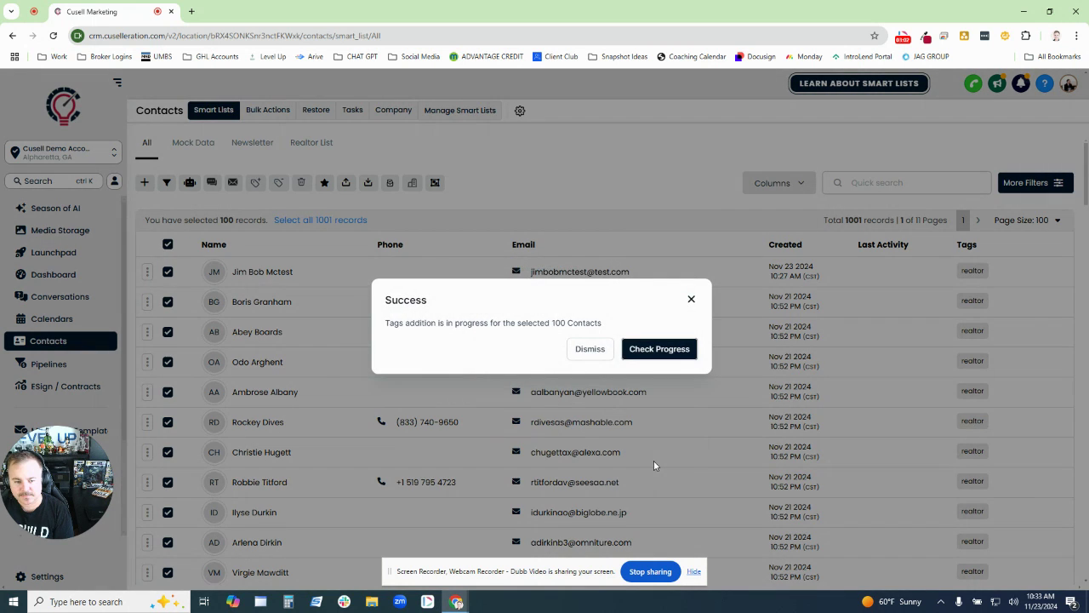
click(690, 299)
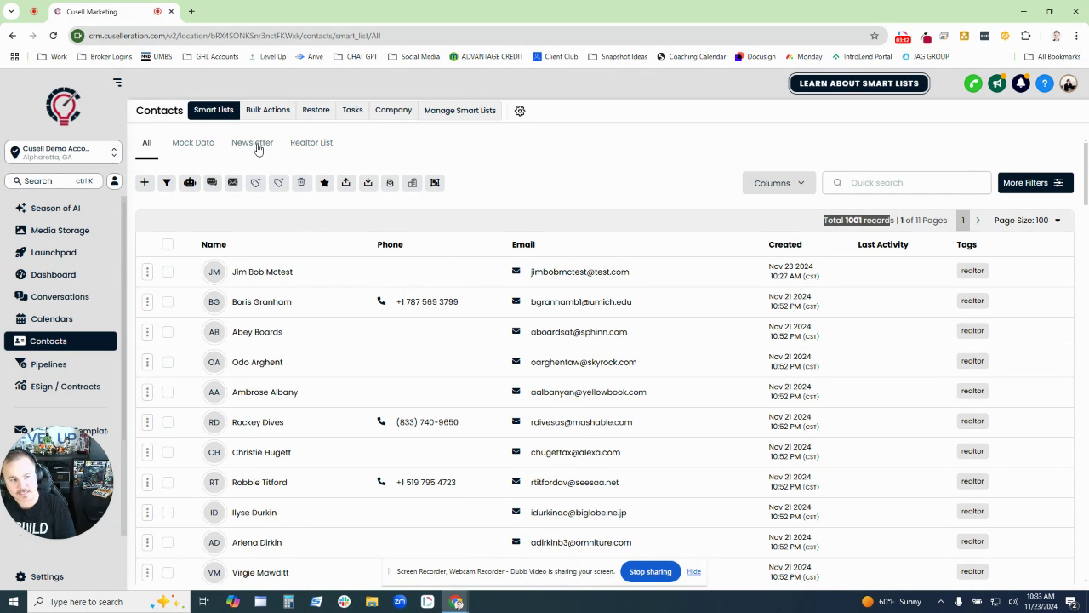
- Open the Newsletter smart list and sort its contacts by email
click(246, 145)
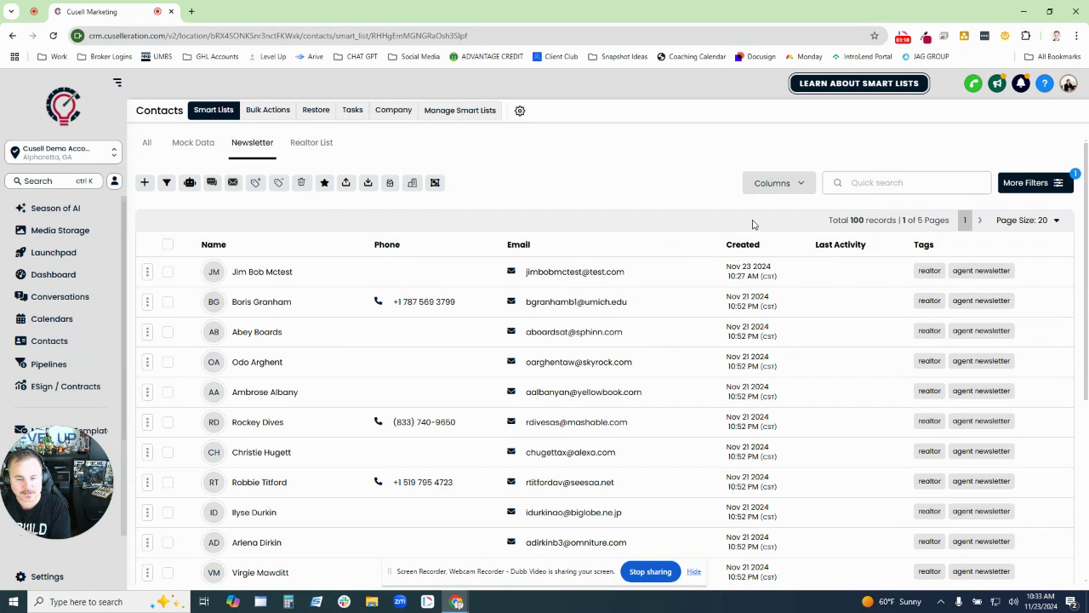
drag(752, 225, 935, 221)
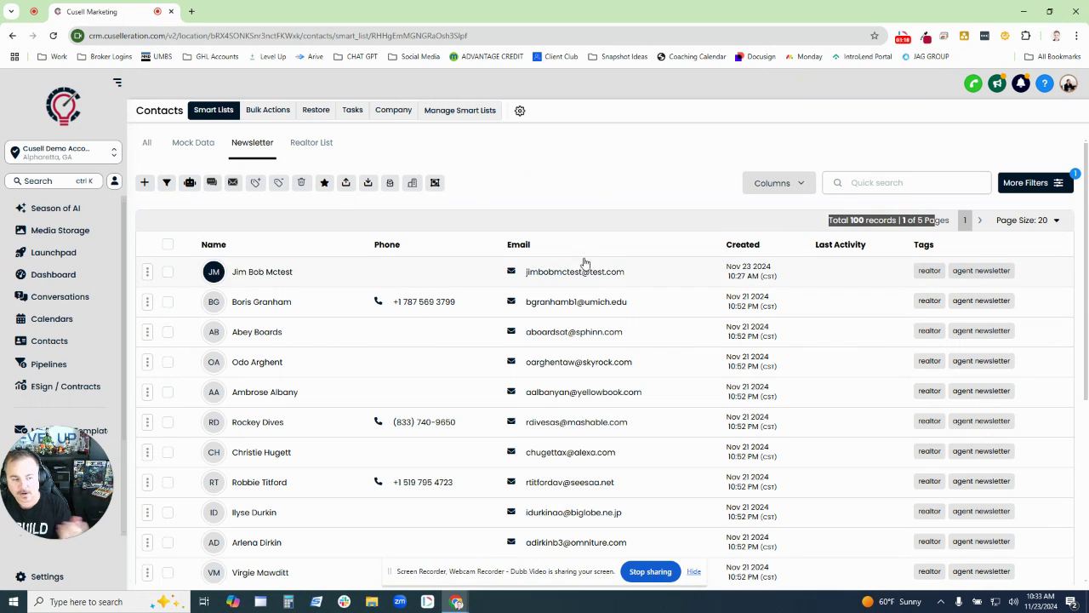
click(640, 243)
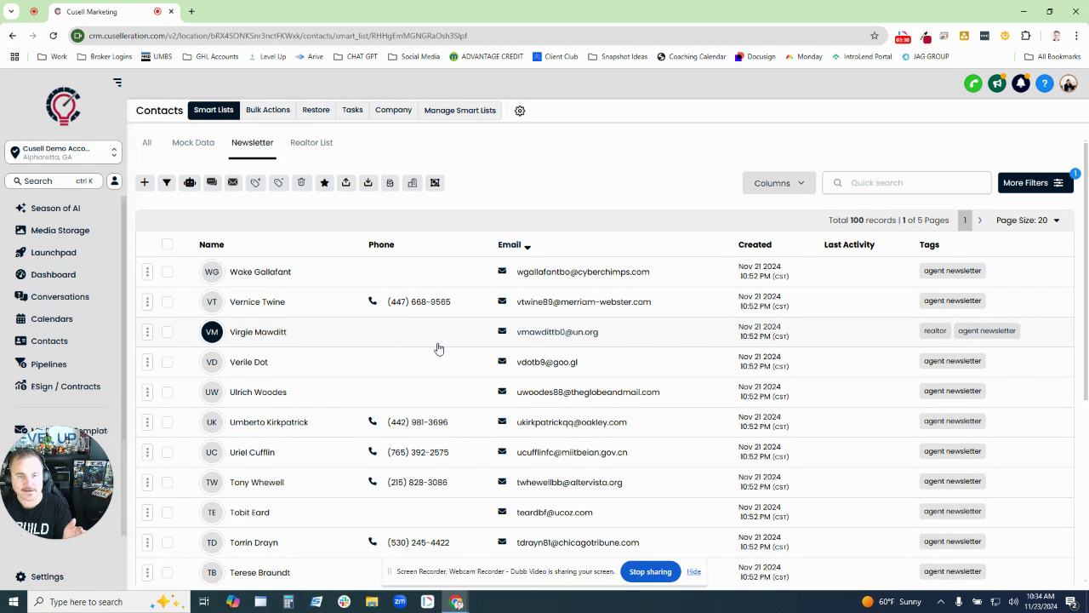
- Select all 100 Newsletter records, then return to All contacts and save the list's sorting preferences
click(167, 245)
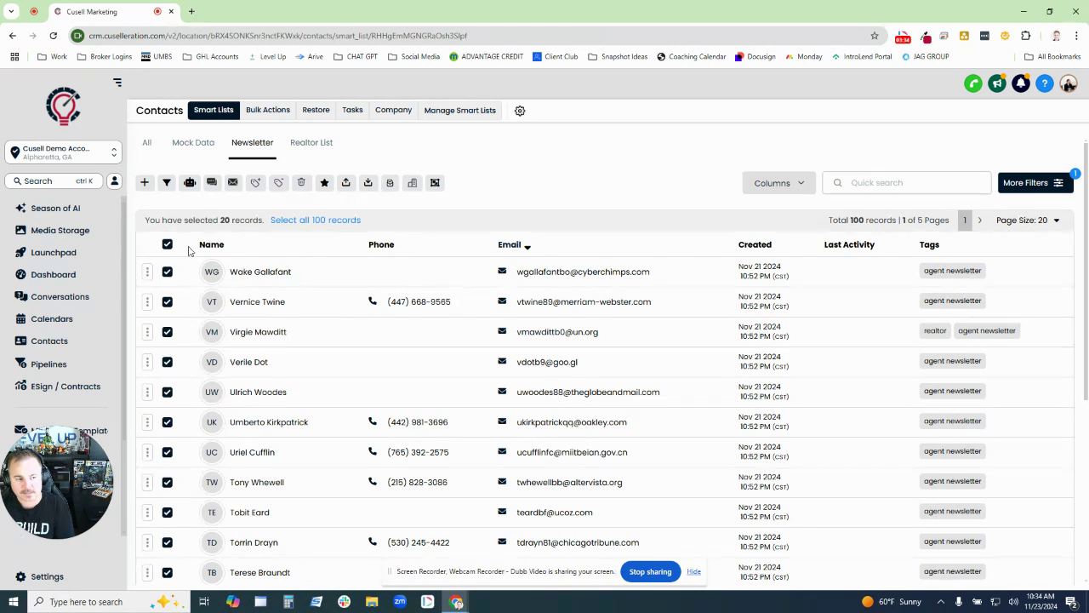
click(317, 221)
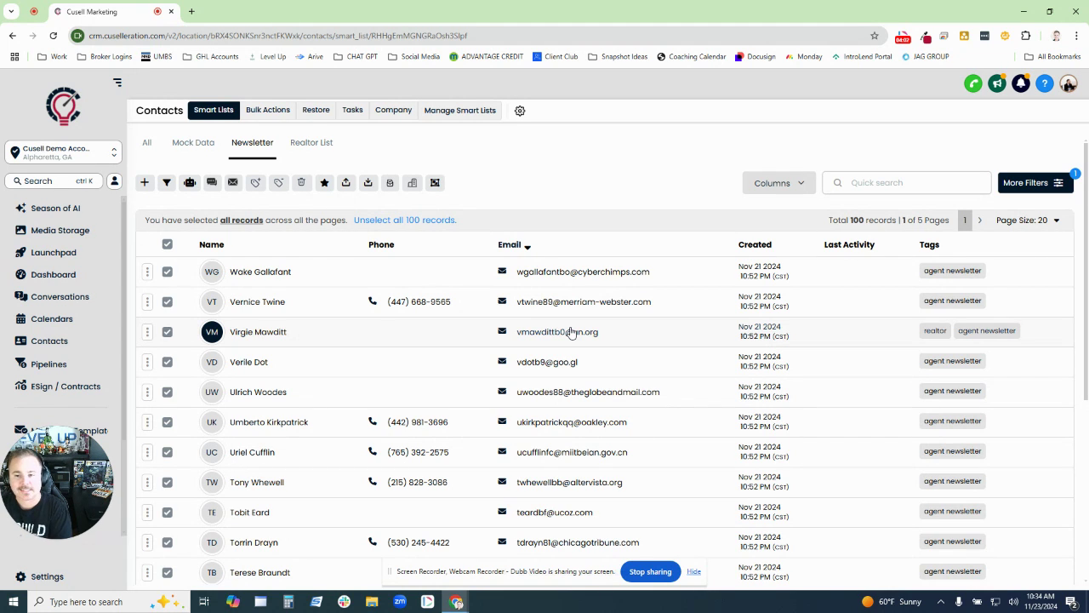
click(148, 144)
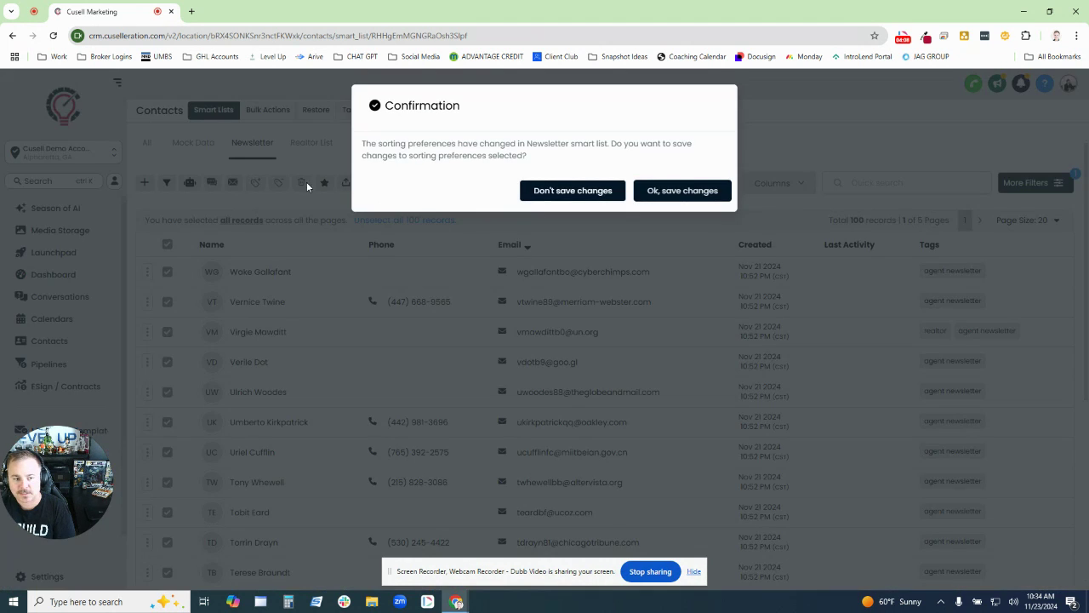
click(653, 198)
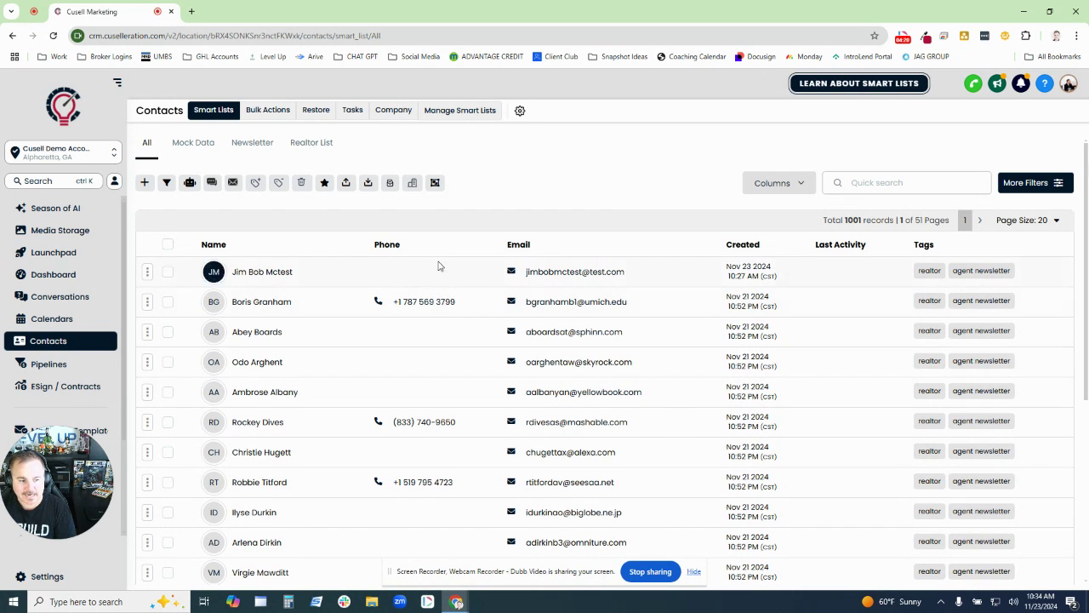
- Filter All contacts to those whose Phone field is not empty
click(1038, 183)
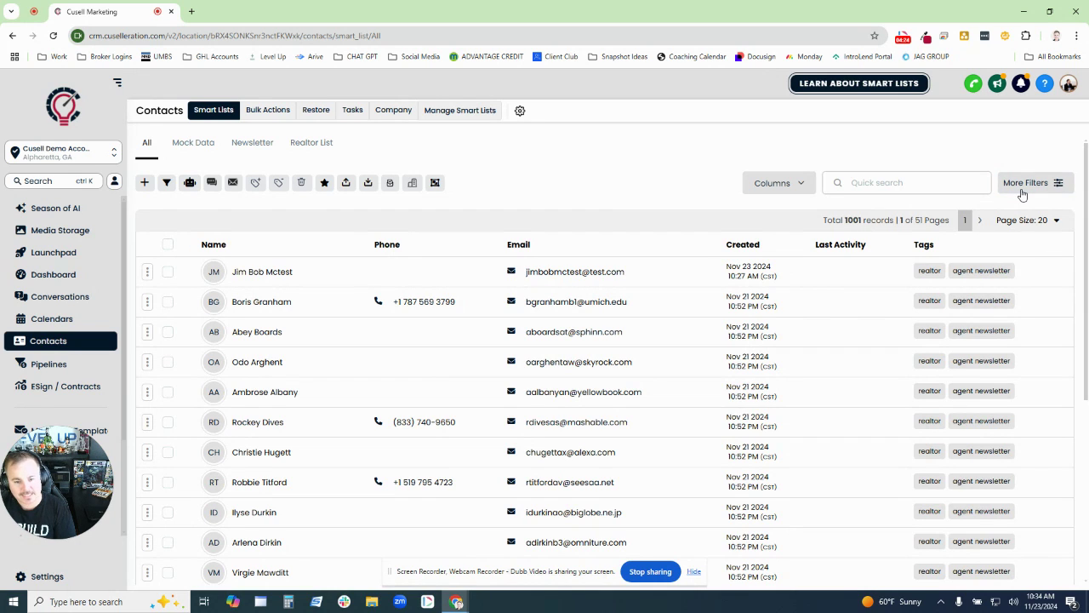
click(1022, 193)
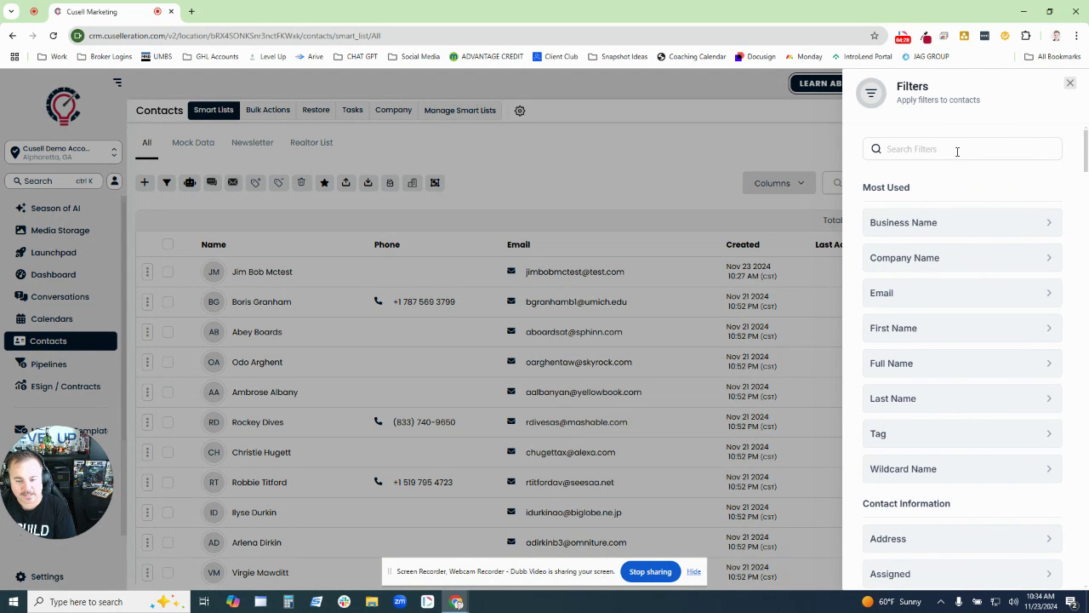
scroll(970, 207, down, 5)
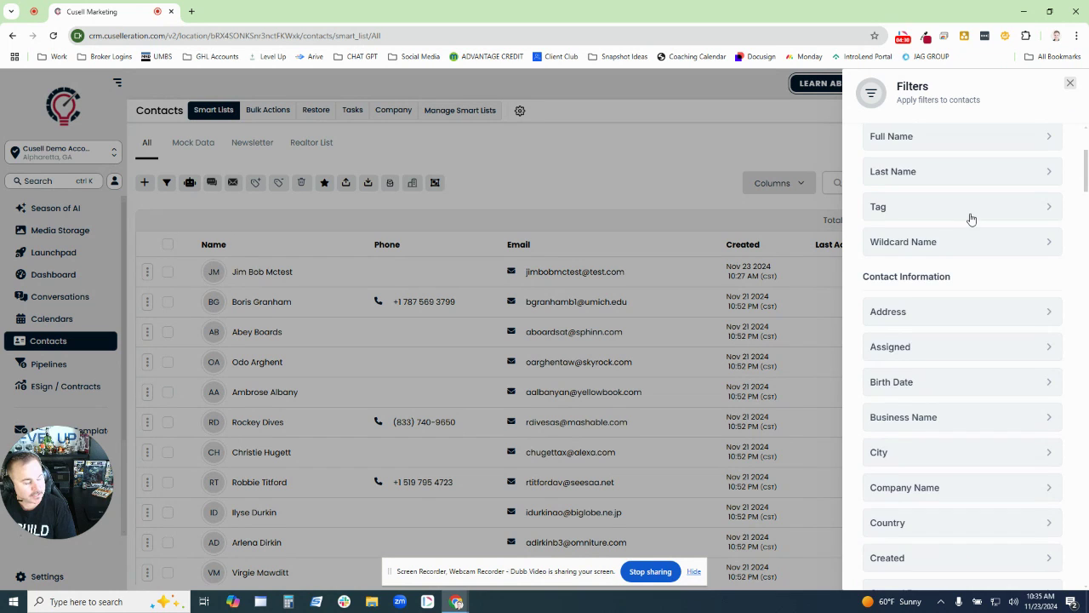
scroll(955, 325, down, 6)
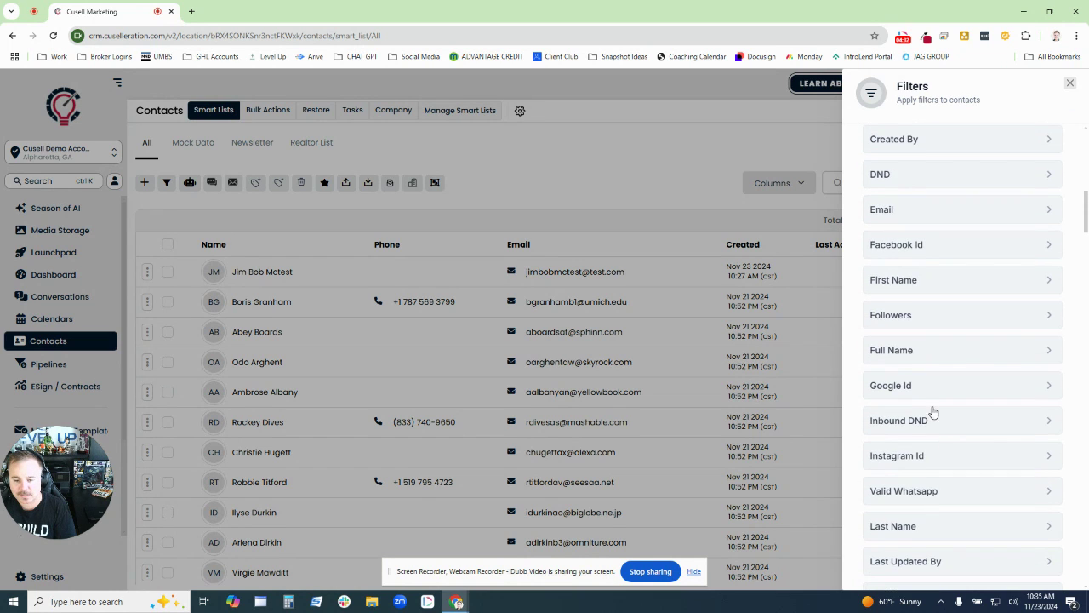
scroll(929, 450, down, 1)
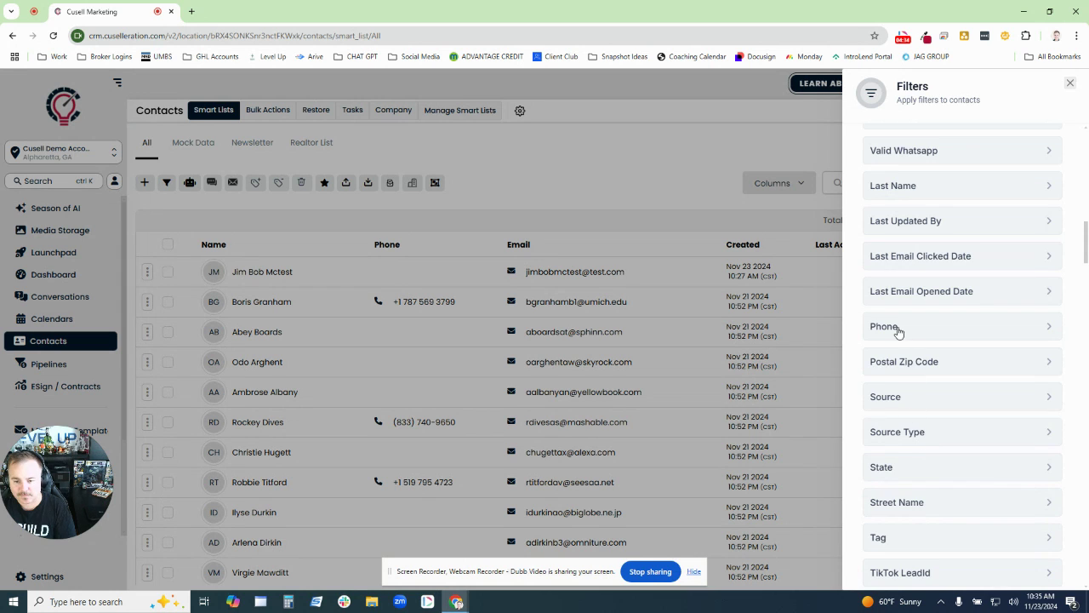
click(895, 327)
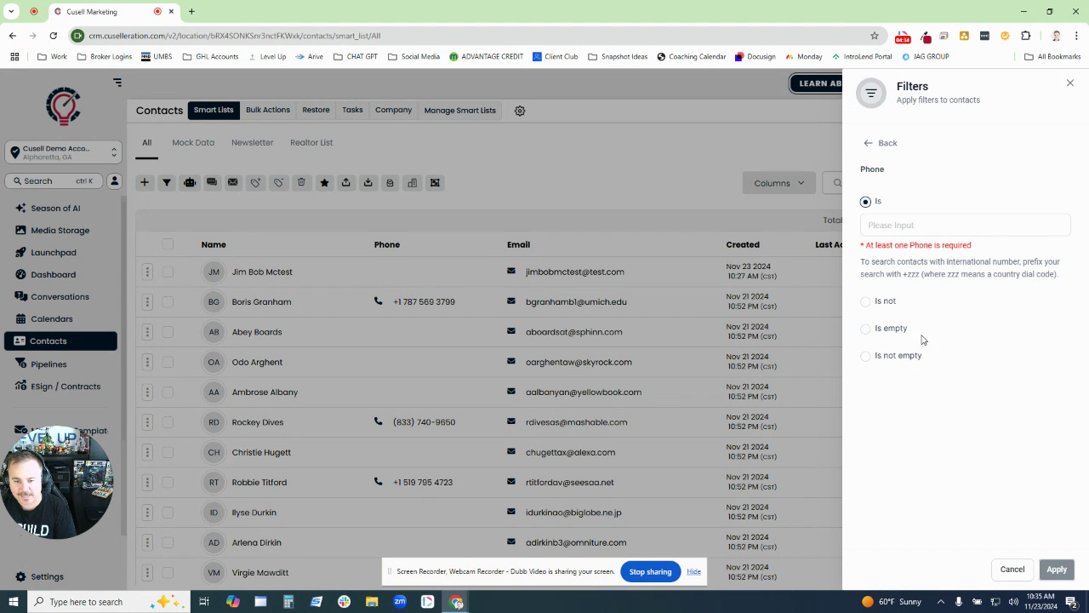
click(867, 358)
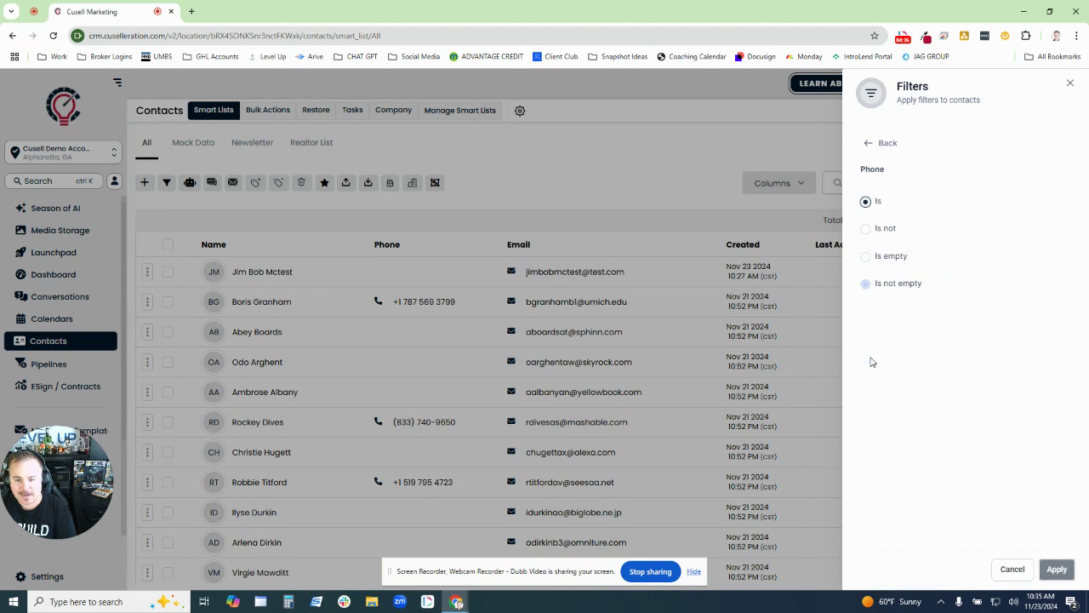
click(1055, 570)
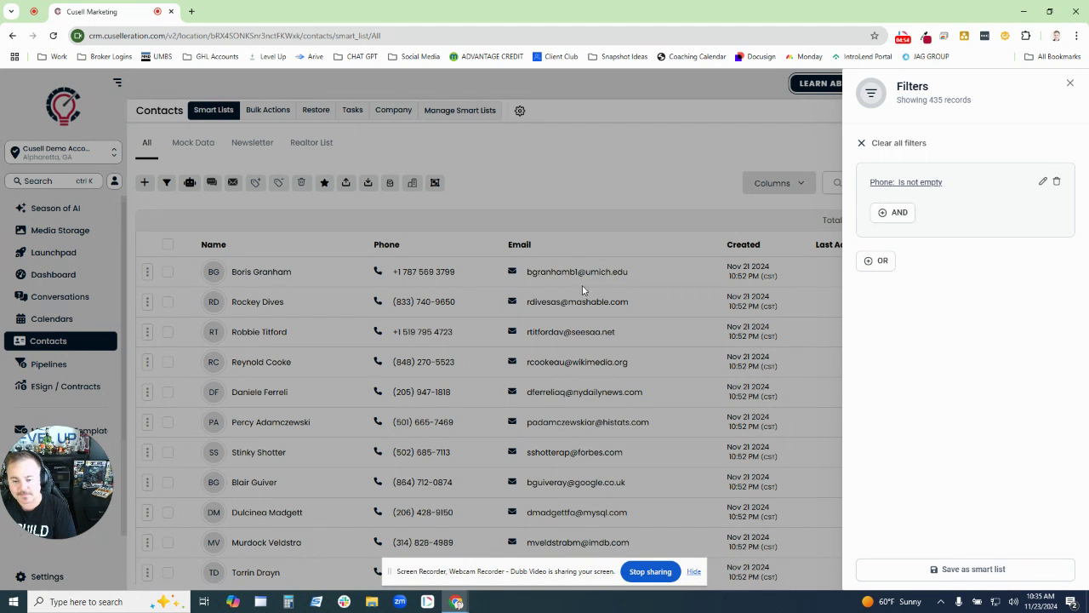
- Save the current filter as a smart list named Phone
click(970, 569)
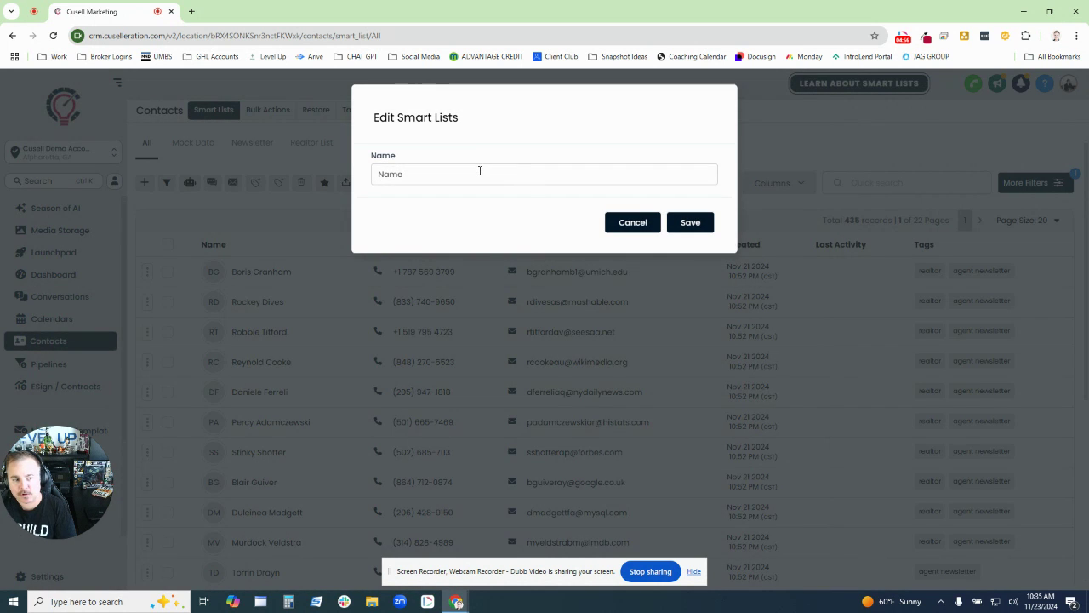
click(484, 173)
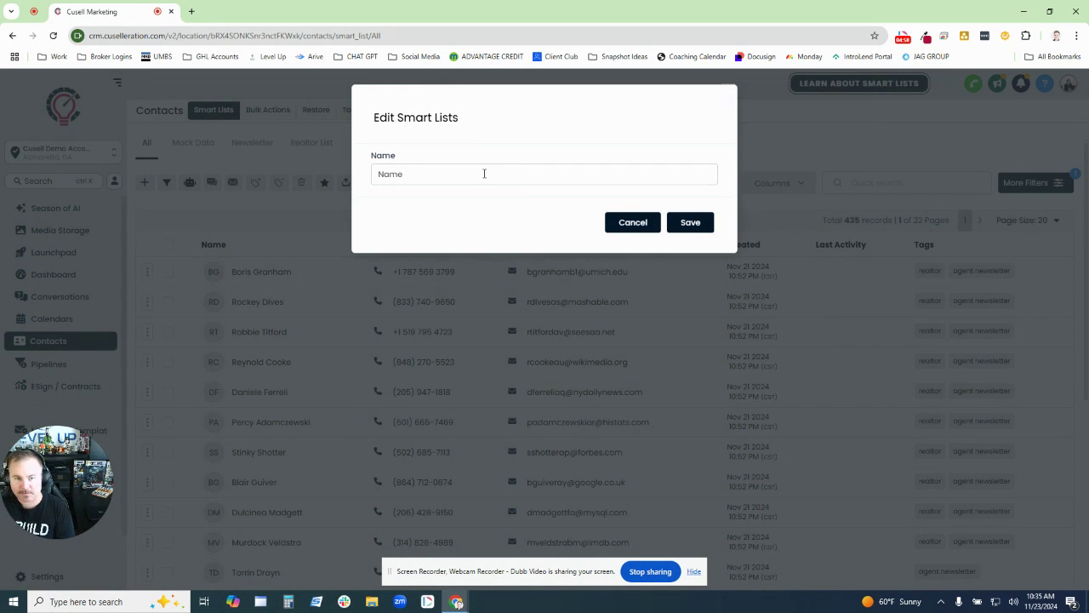
text(Phone)
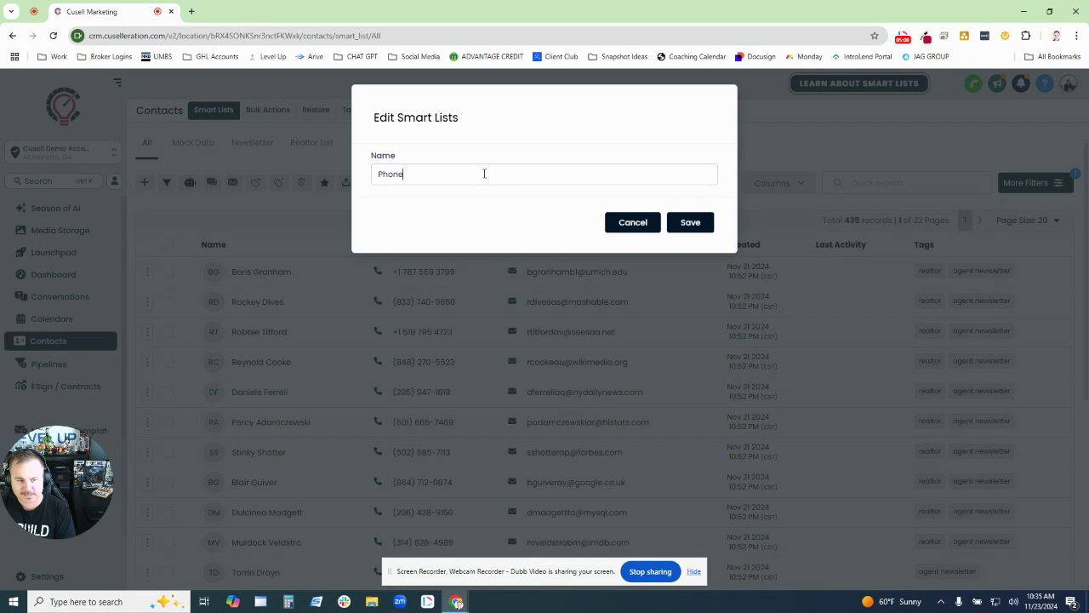
click(685, 226)
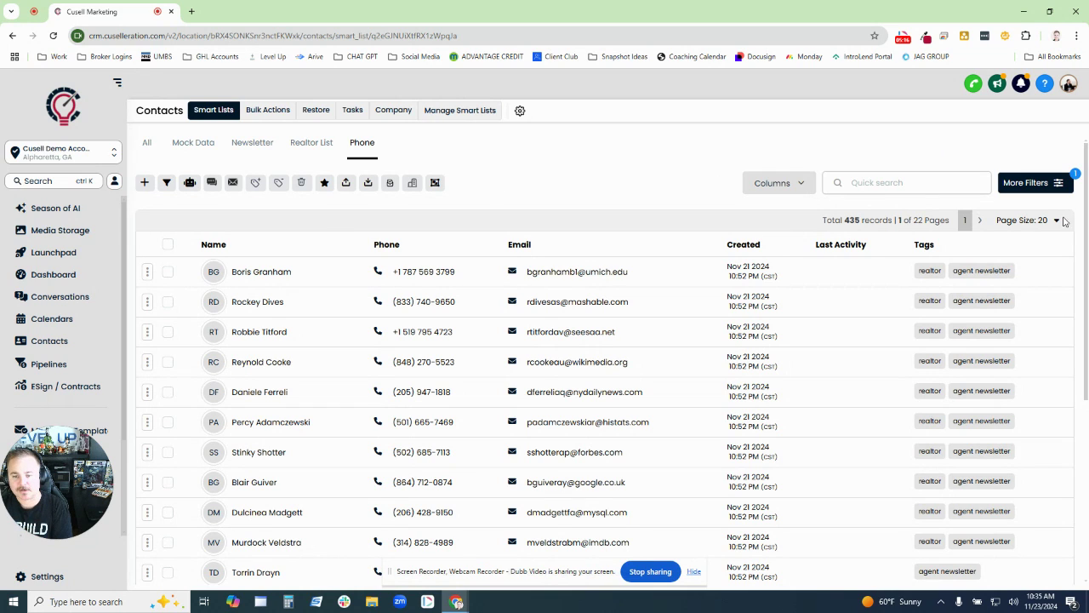
- Return to All contacts, select the page's contacts, and filter to contacts whose Email is not empty
click(148, 143)
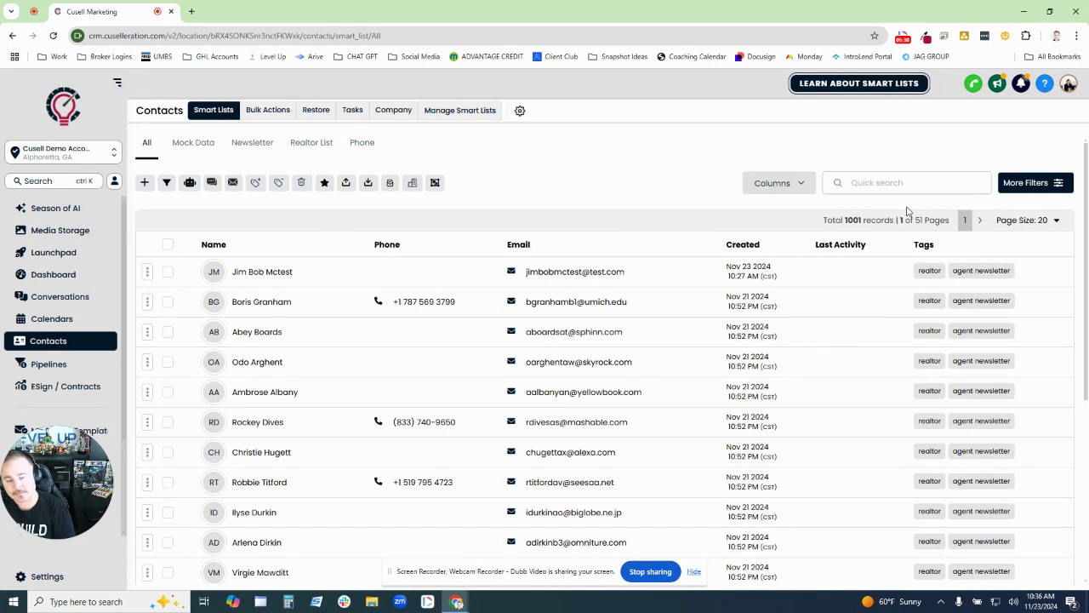
click(168, 245)
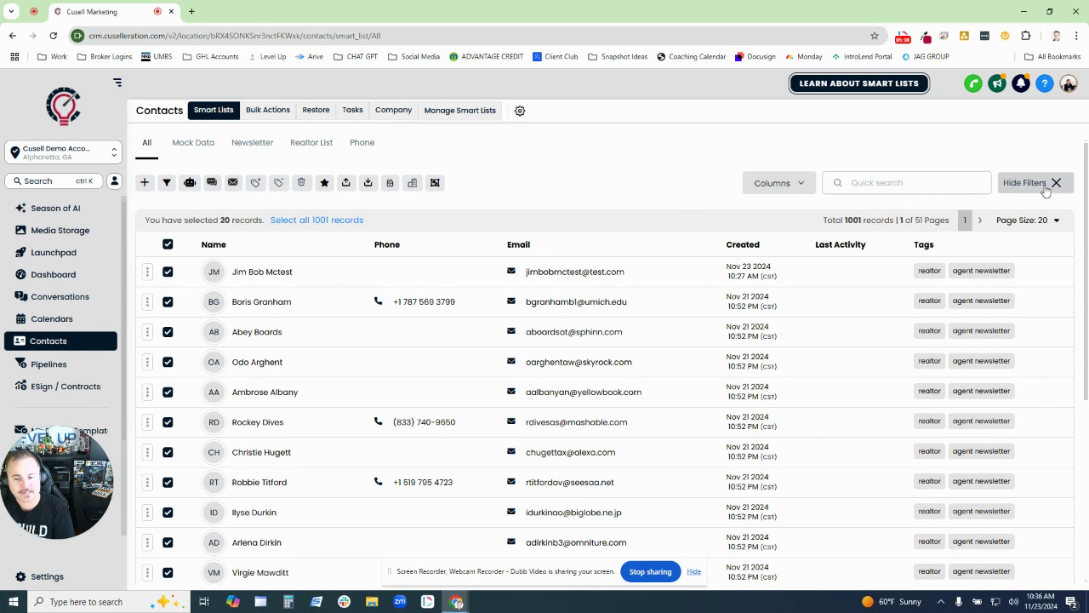
click(1045, 189)
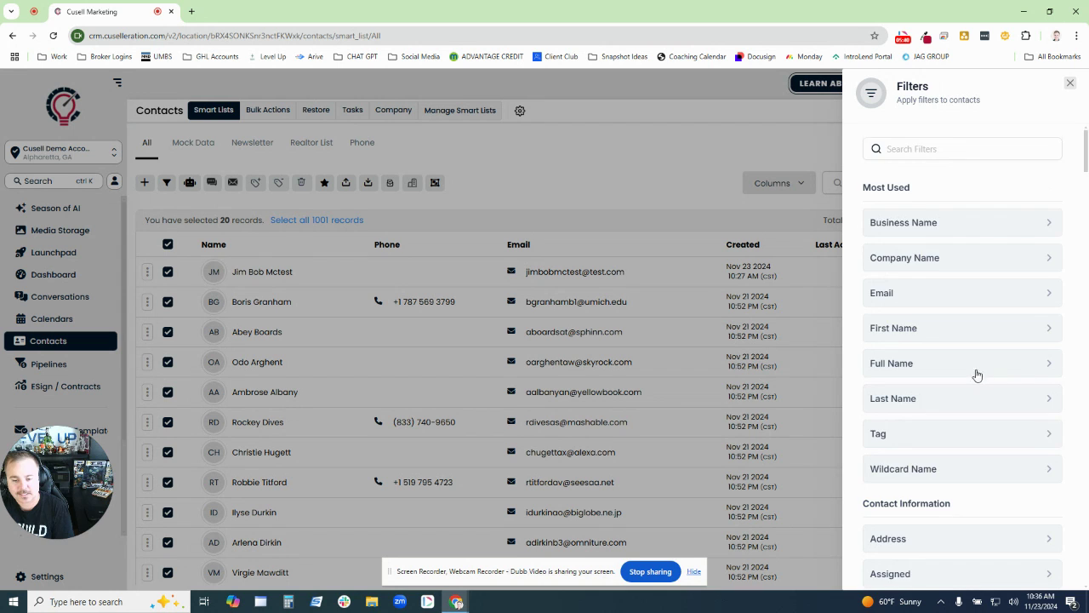
scroll(974, 379, down, 3)
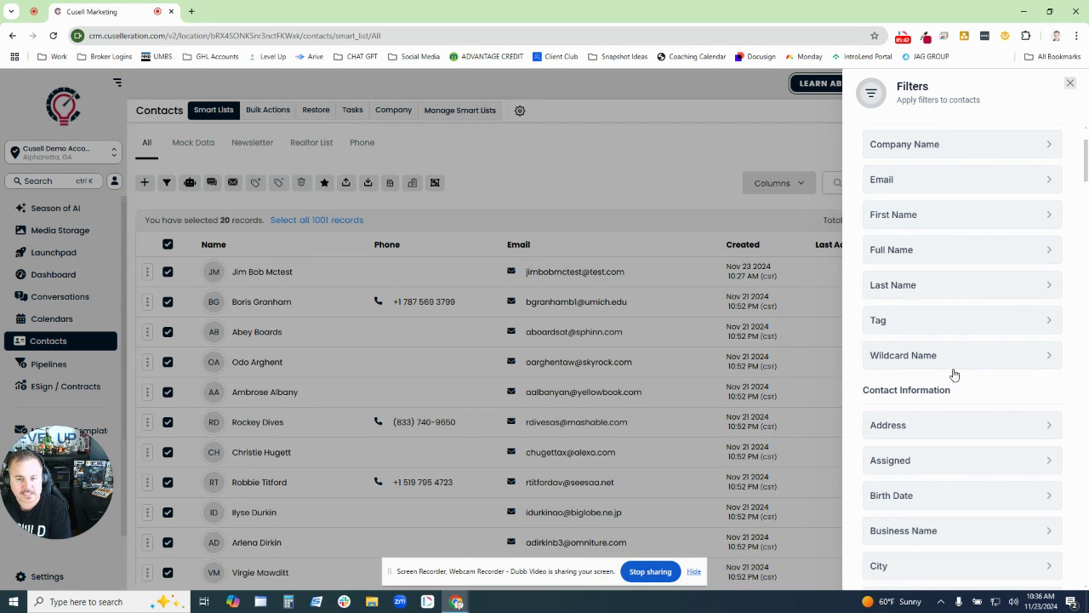
scroll(954, 375, down, 3)
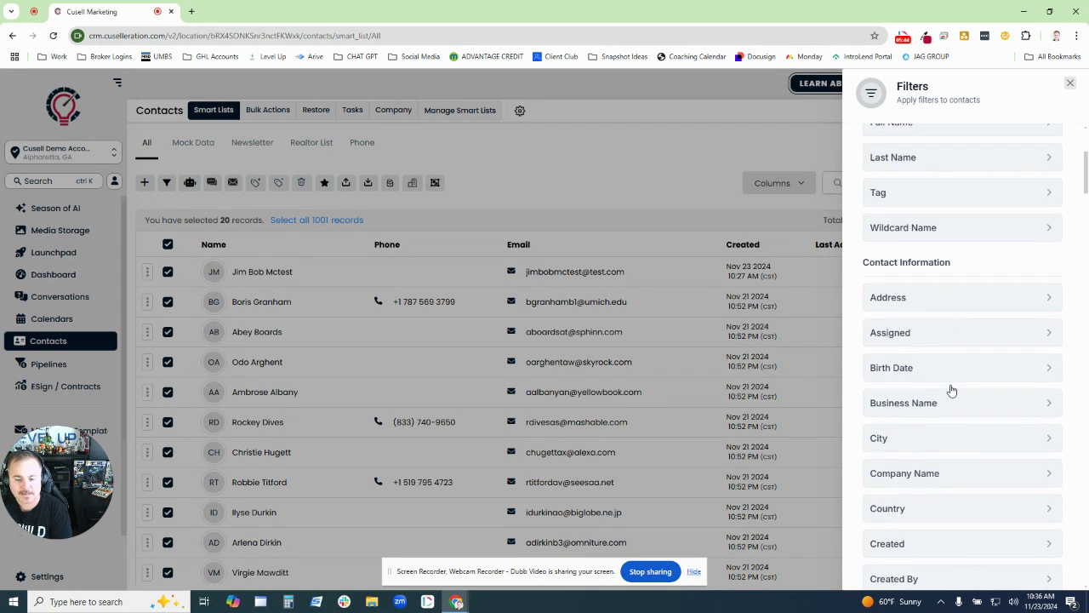
scroll(953, 388, down, 9)
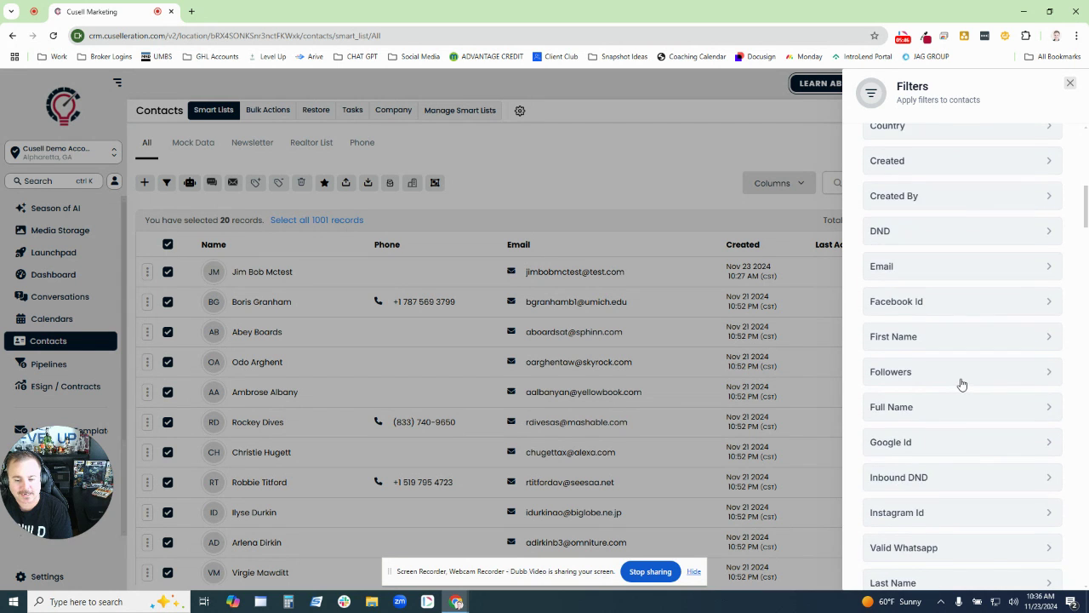
scroll(961, 384, down, 10)
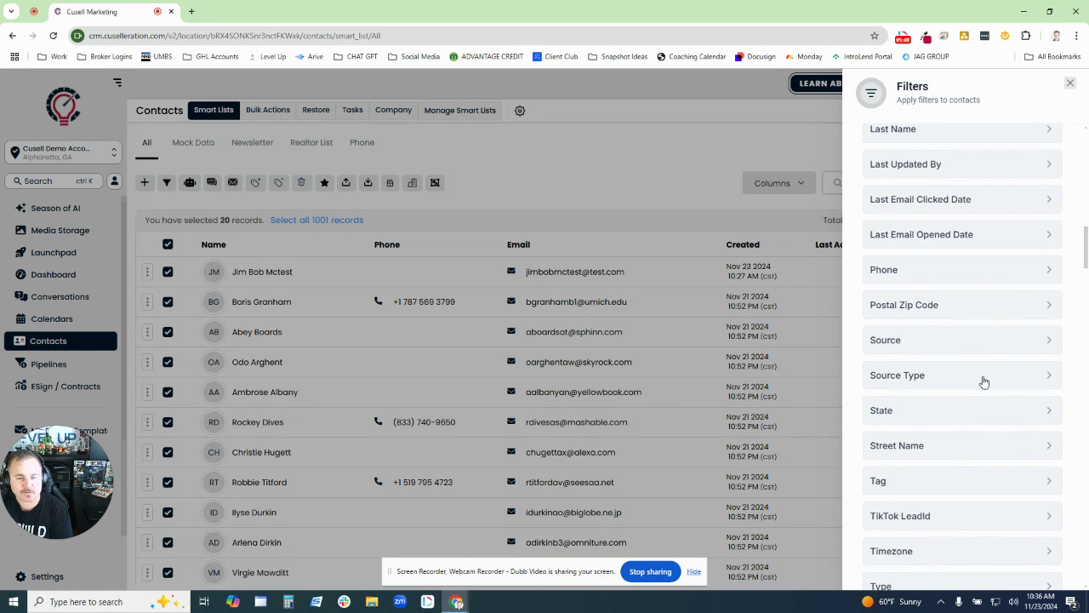
scroll(984, 382, up, 20)
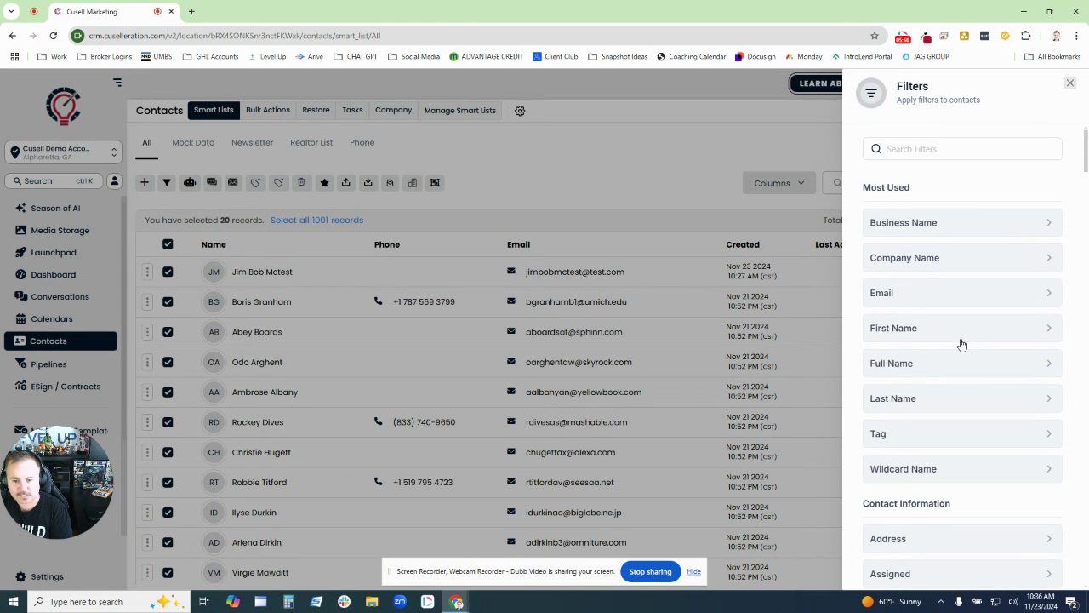
click(929, 293)
click(868, 355)
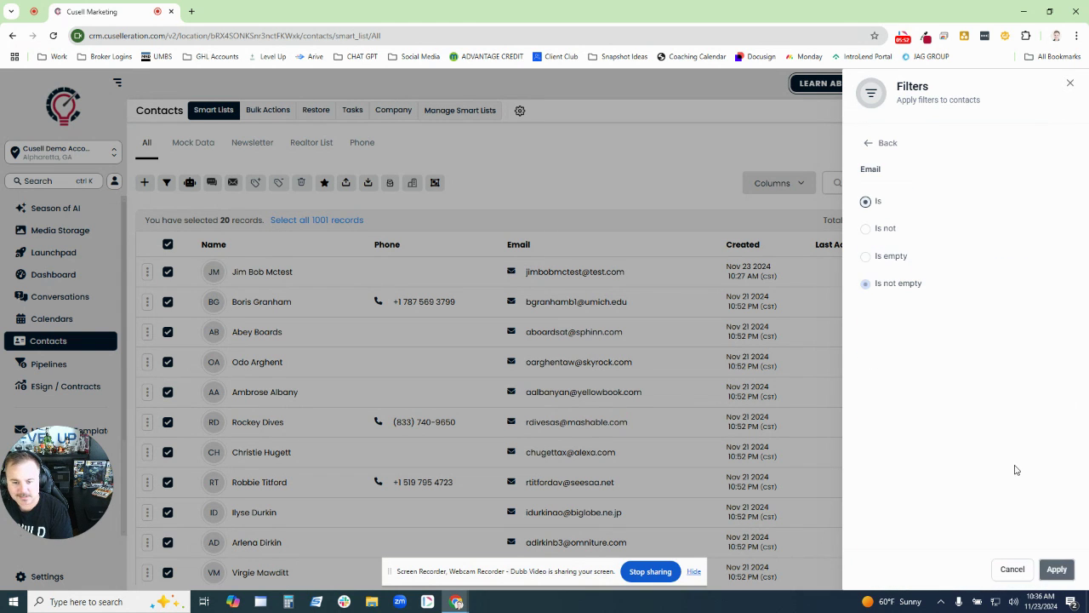
click(1056, 568)
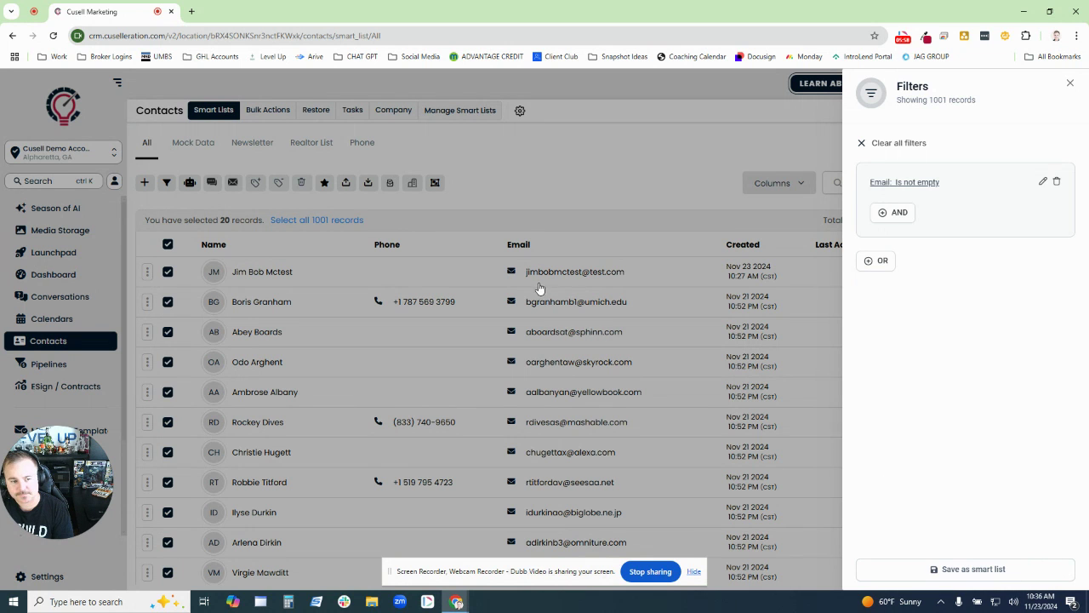
- Save the Email filter as a smart list named Has Email
click(948, 571)
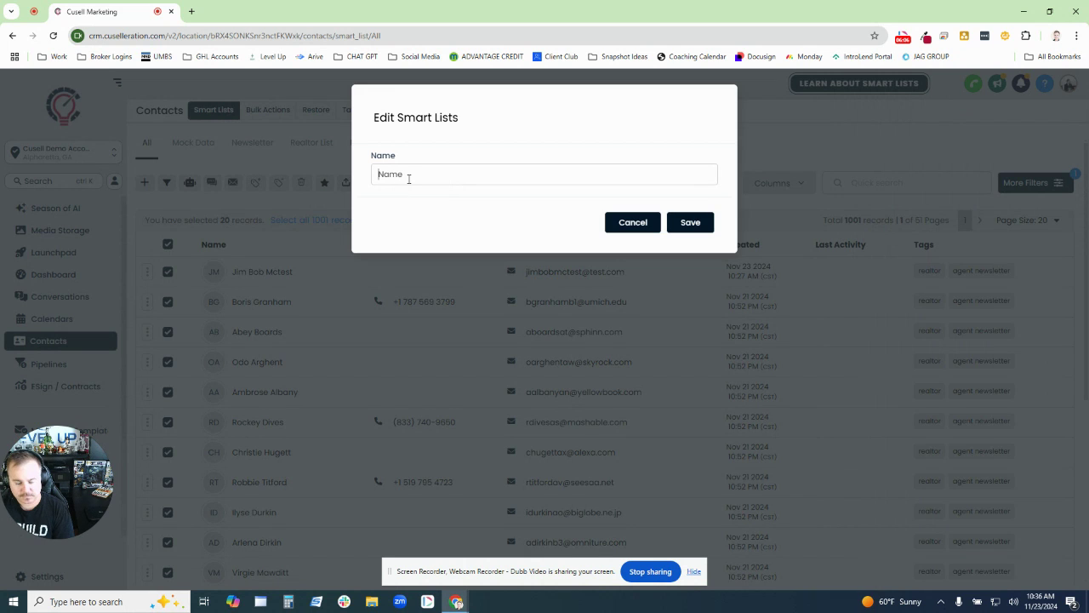
text(Has Email)
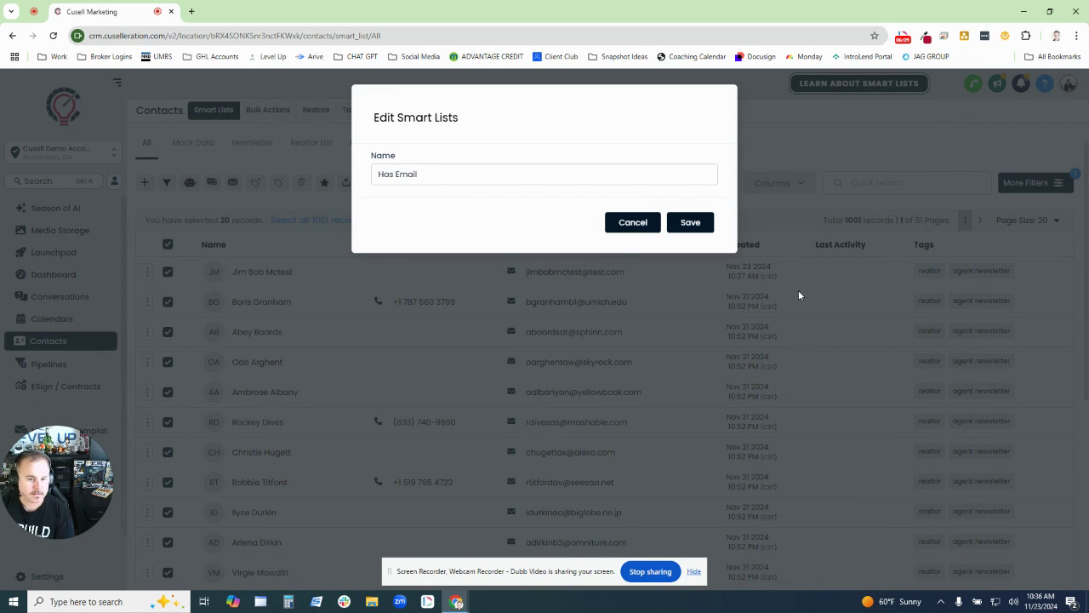
click(690, 222)
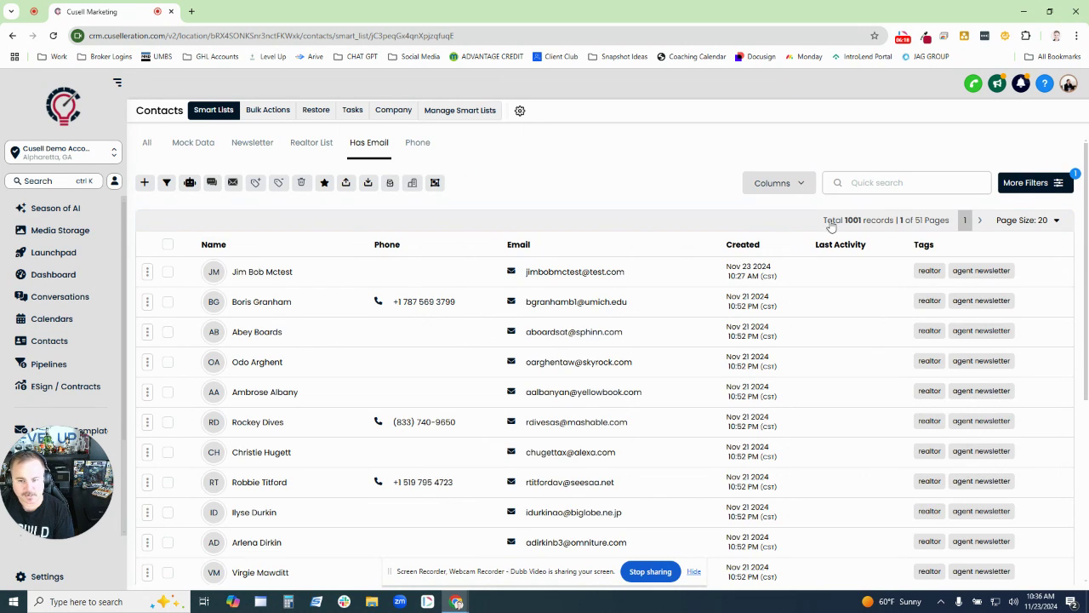
- Return to All contacts, select the page's contacts, and filter by the tag 'agents - a list'
click(146, 143)
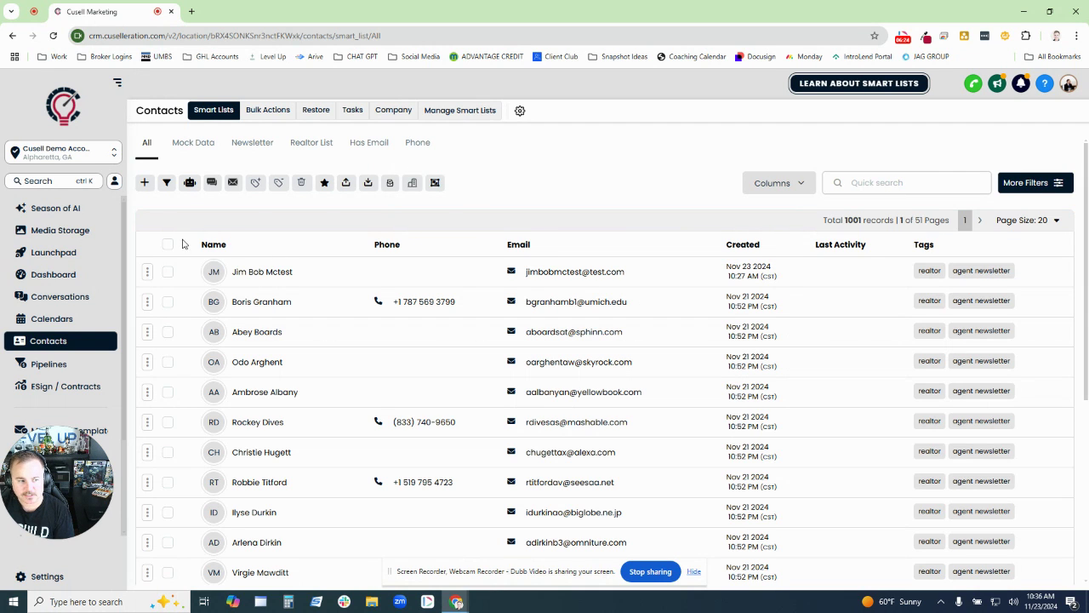
click(167, 245)
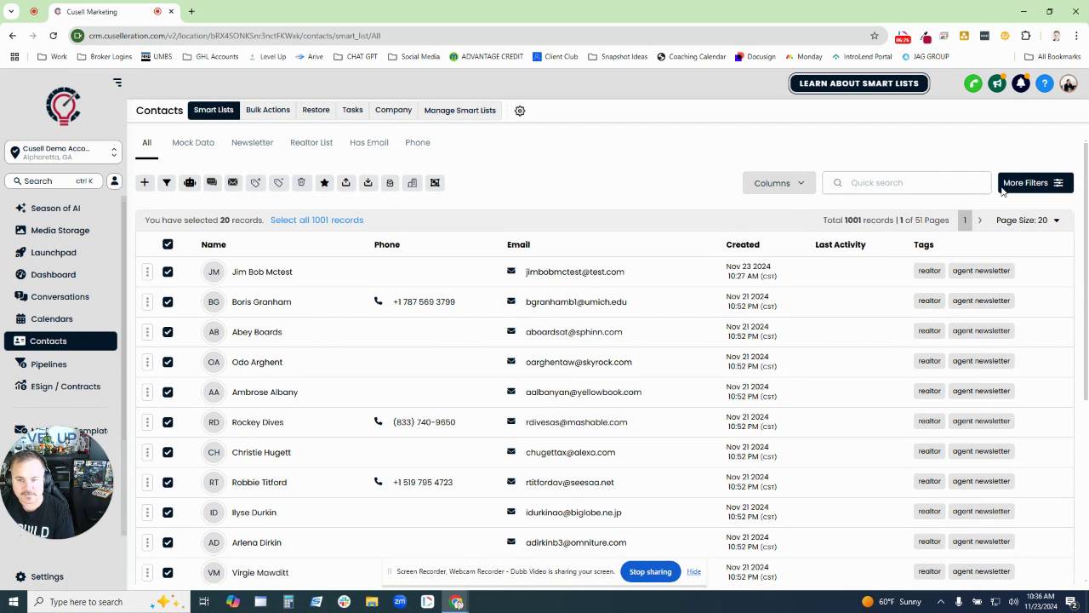
click(1030, 189)
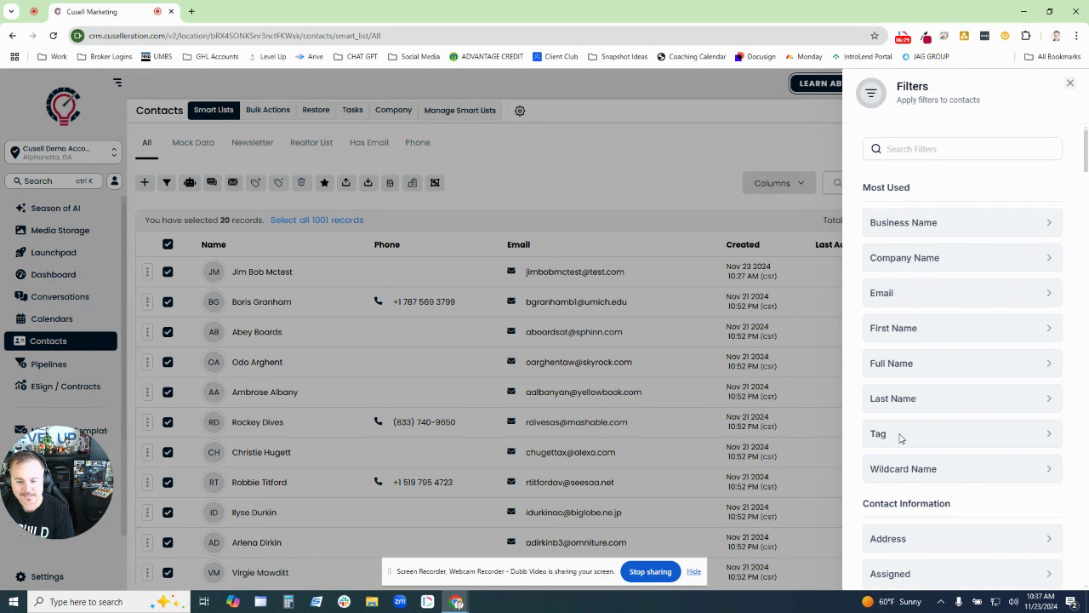
click(900, 435)
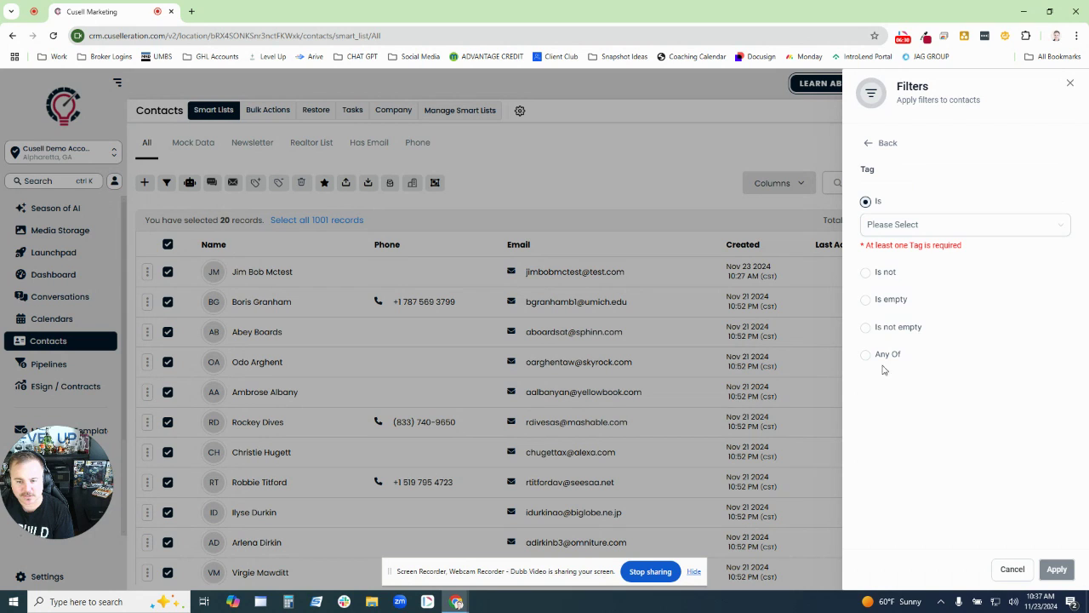
click(893, 229)
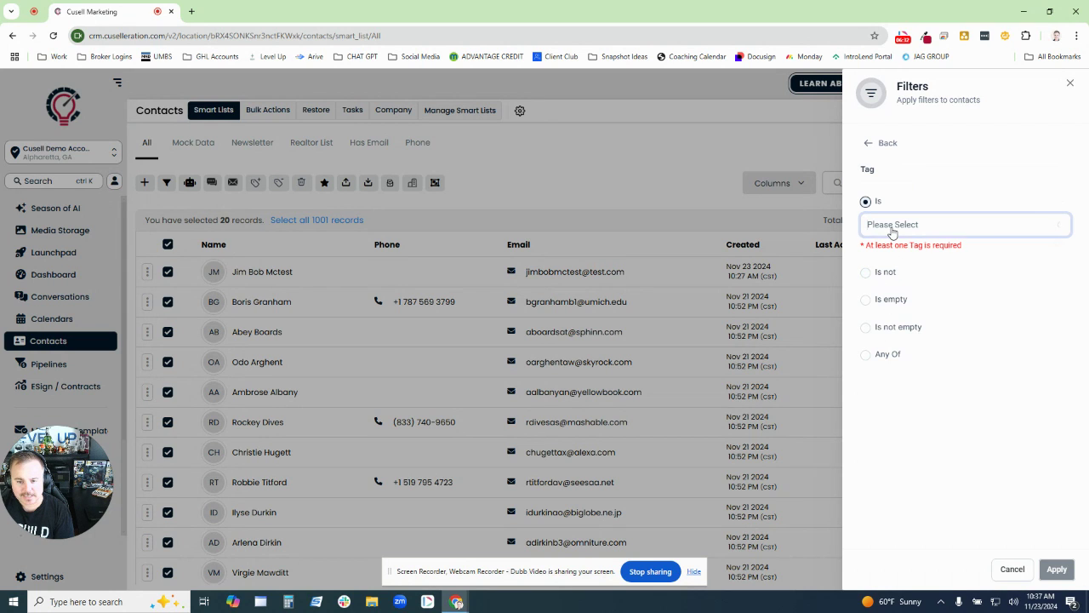
click(908, 293)
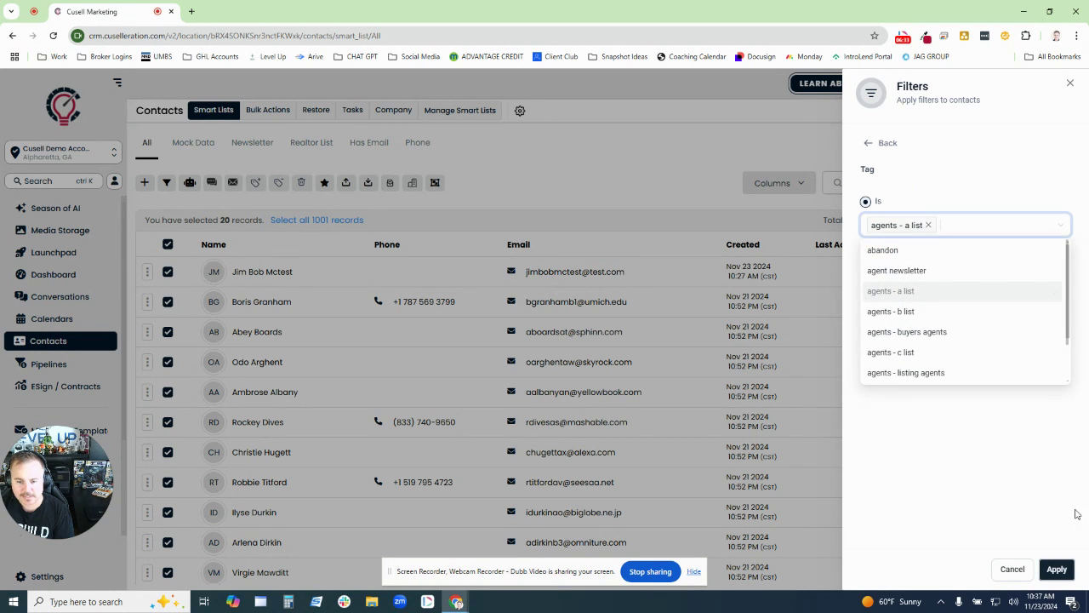
click(1056, 569)
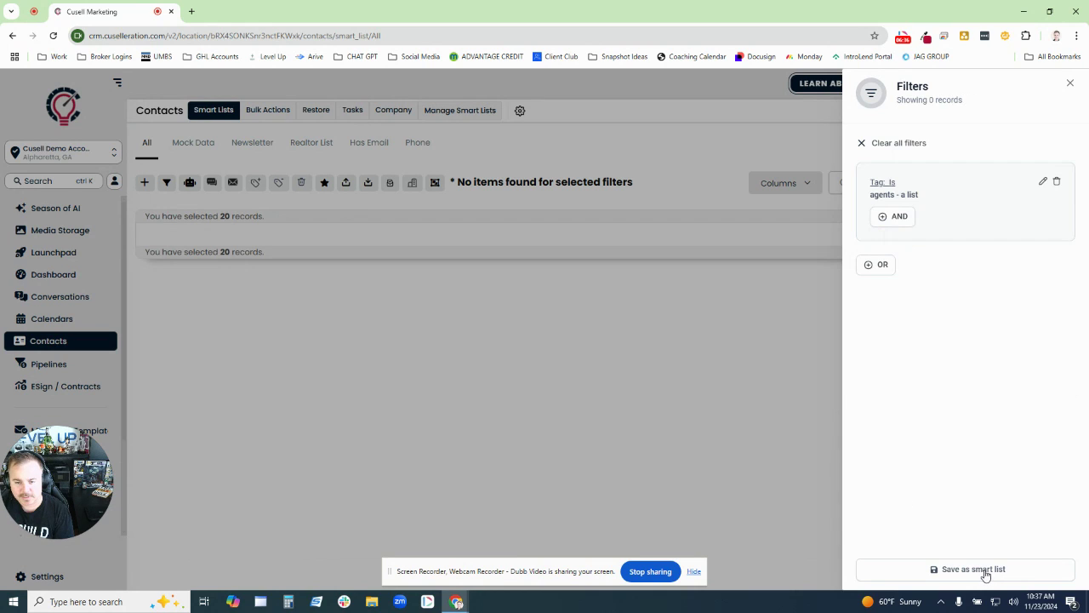
- Save the tag filter as a smart list named A List
click(914, 570)
text(A List)
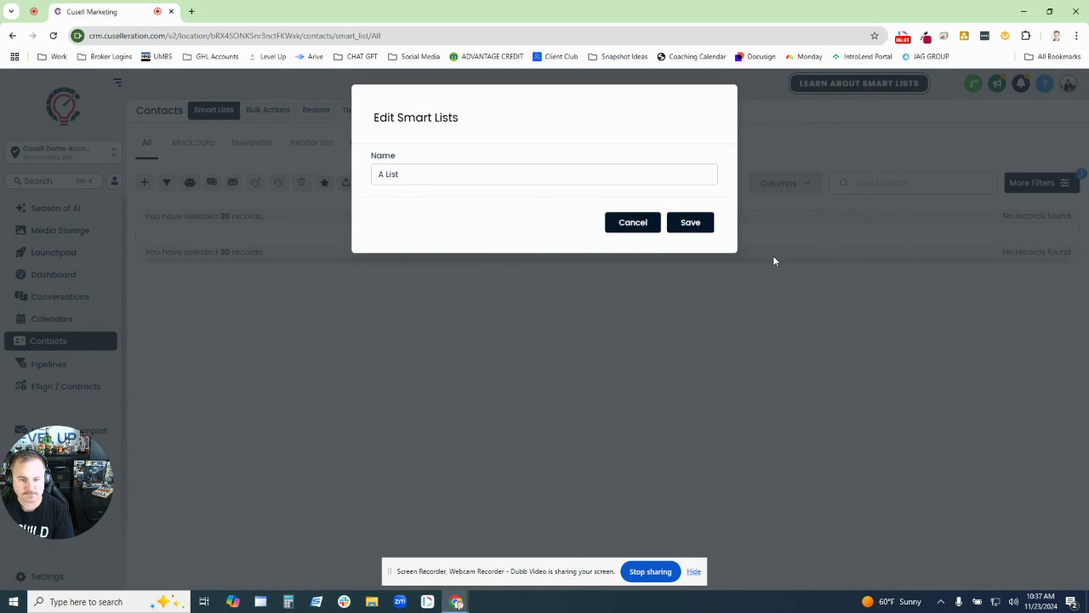
click(678, 219)
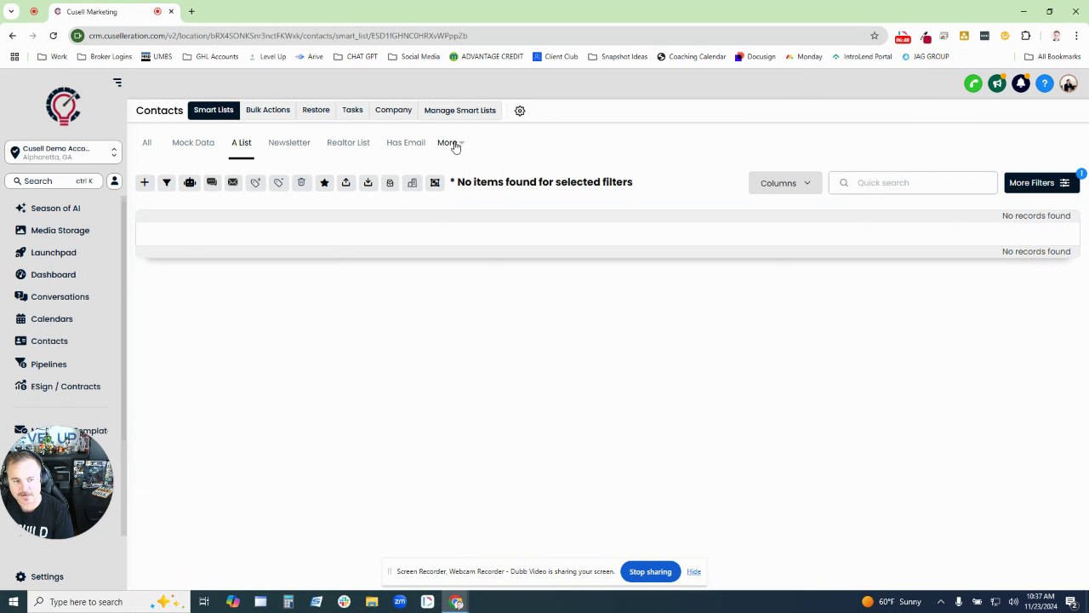
- Open the Phone smart list from the overflow of smart list tabs
click(464, 146)
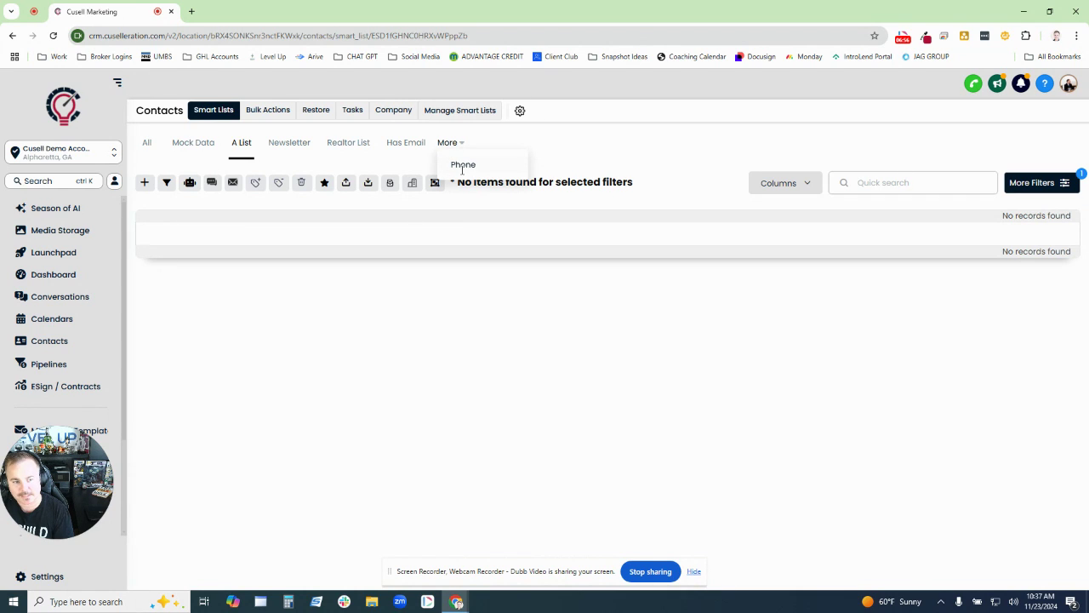
click(461, 164)
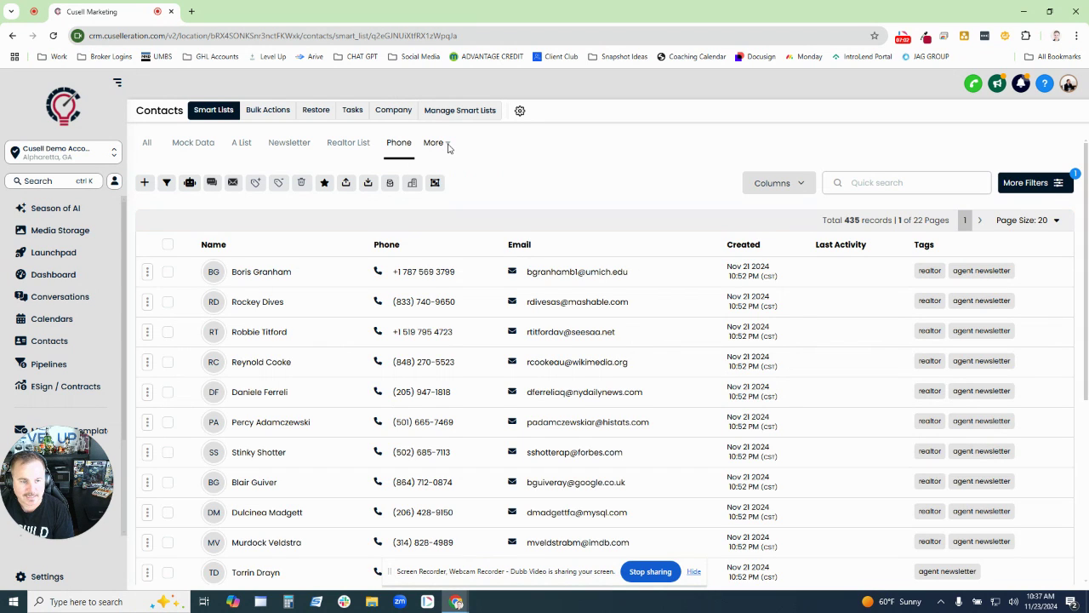
click(450, 147)
click(450, 148)
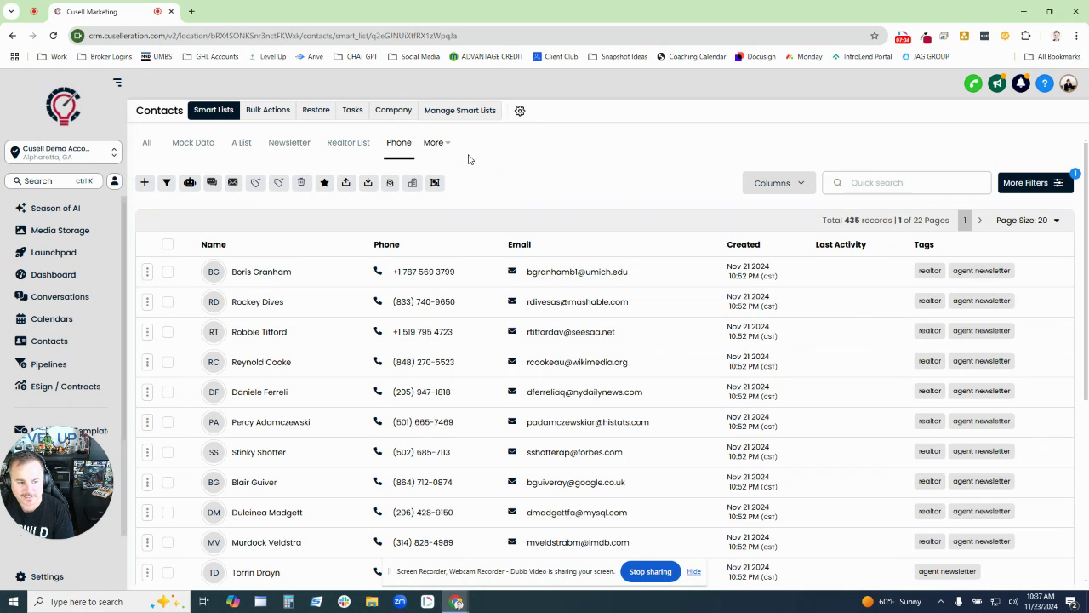